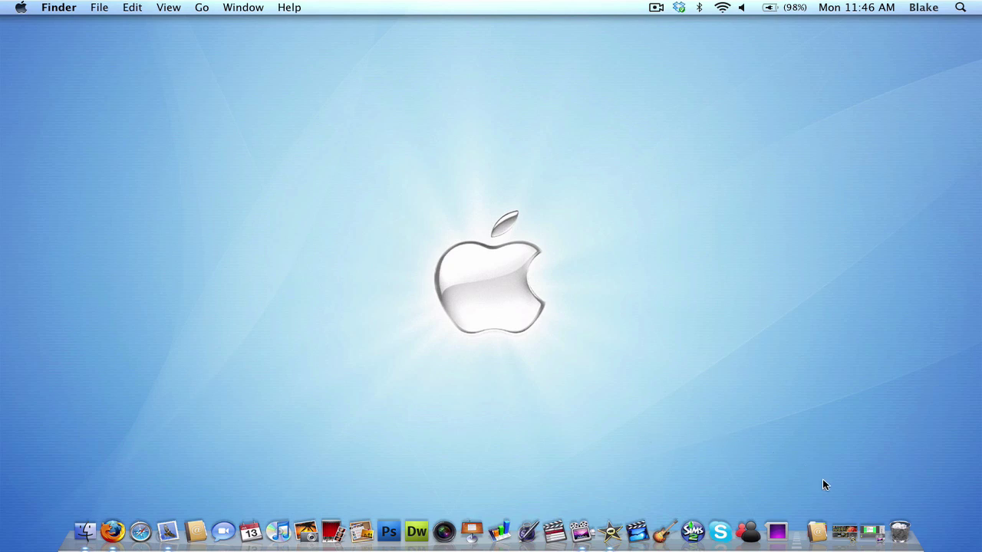
Restore the minimized HTML2 project window and view its audio and video properties
click(859, 532)
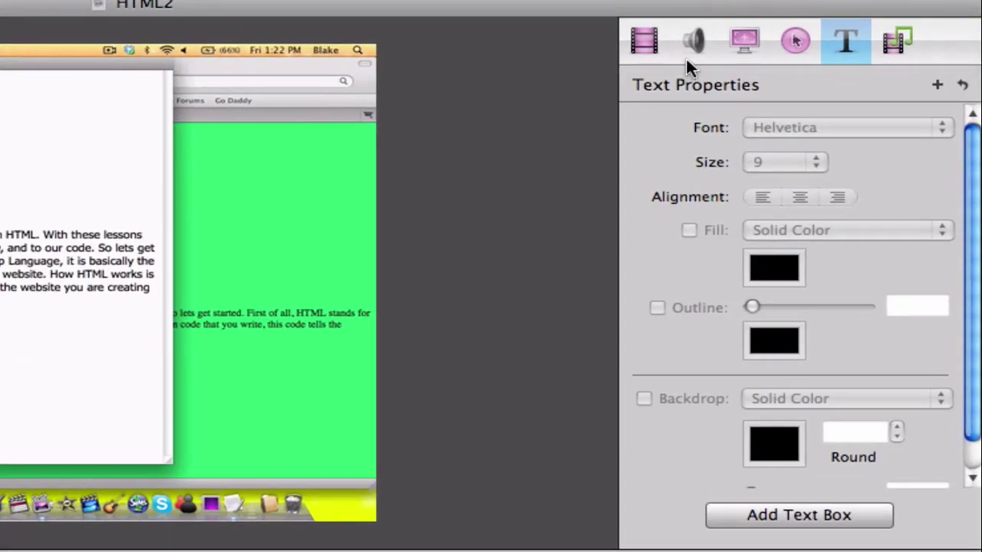
click(692, 61)
click(644, 46)
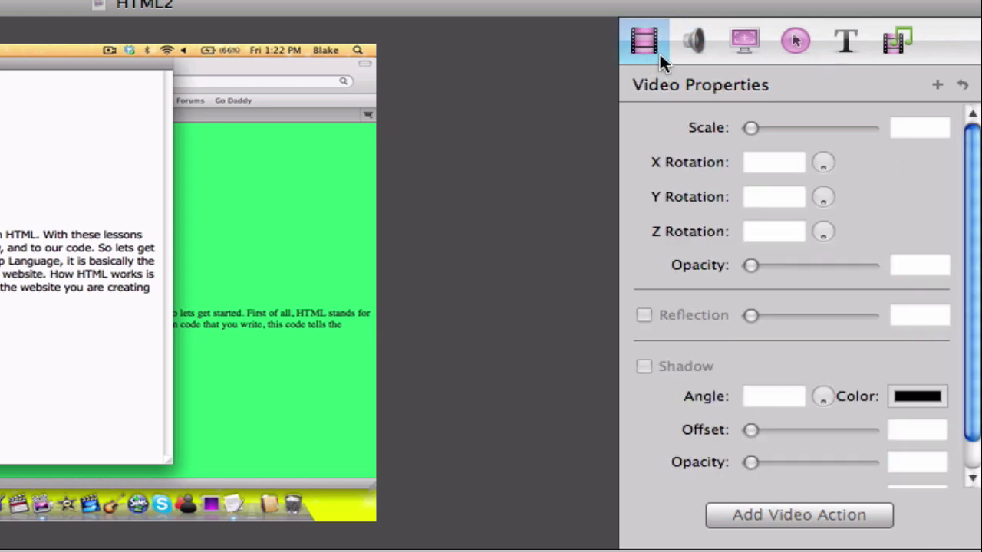
Step through the audio, screen recording and callout panels, ending on Helvetica size 9 text properties
click(684, 52)
click(739, 46)
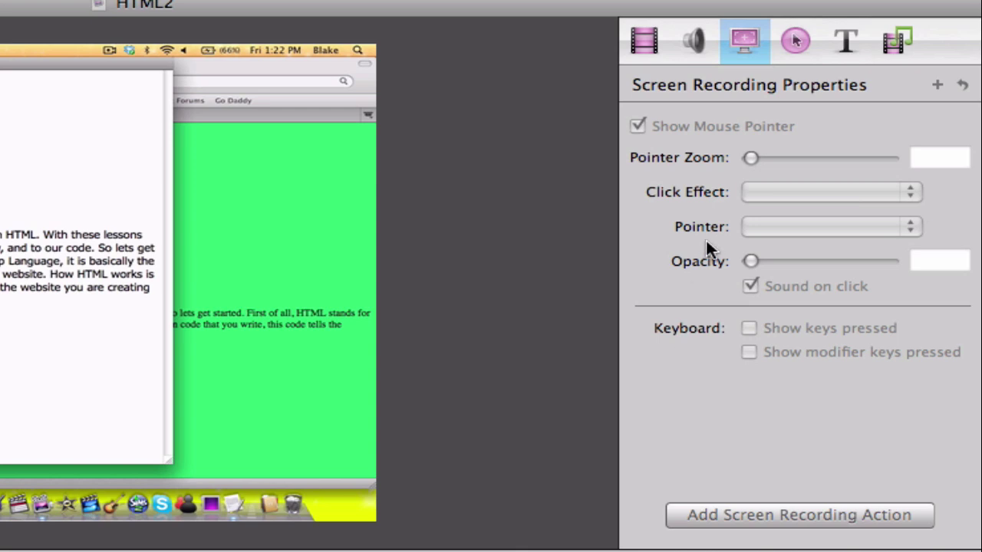
click(795, 40)
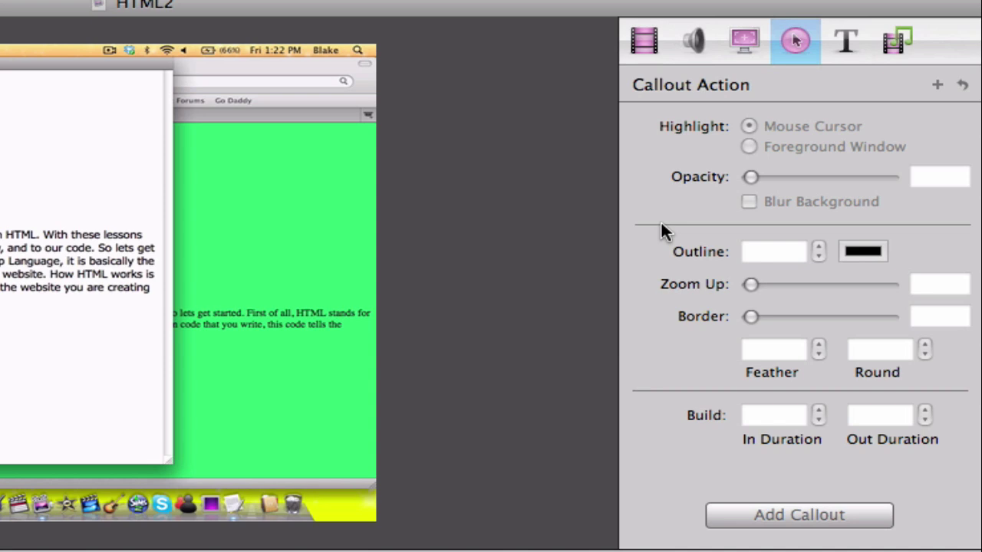
click(843, 40)
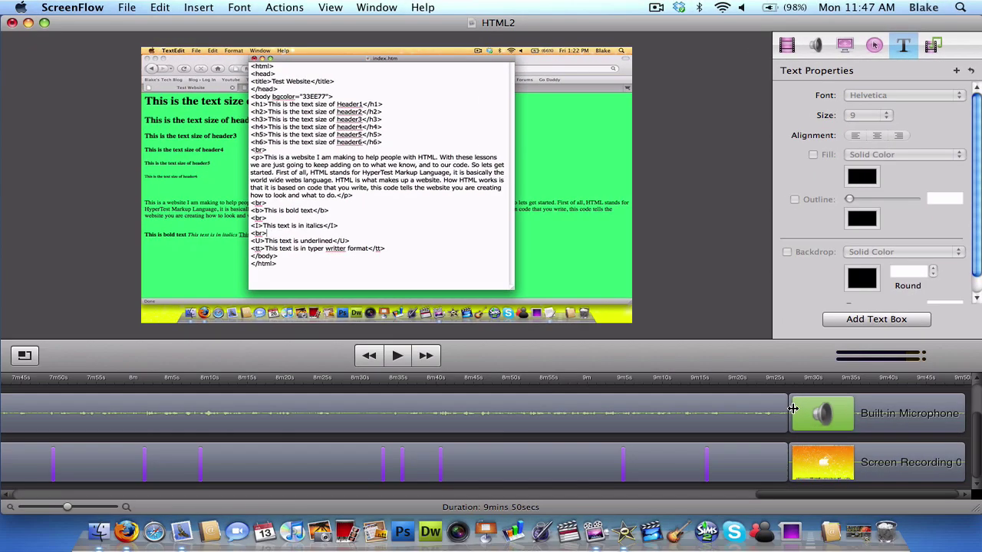
Select all clips, scrub to the closing title, then list the media: three recordings, two mic clips
scroll(790, 407, up, 2)
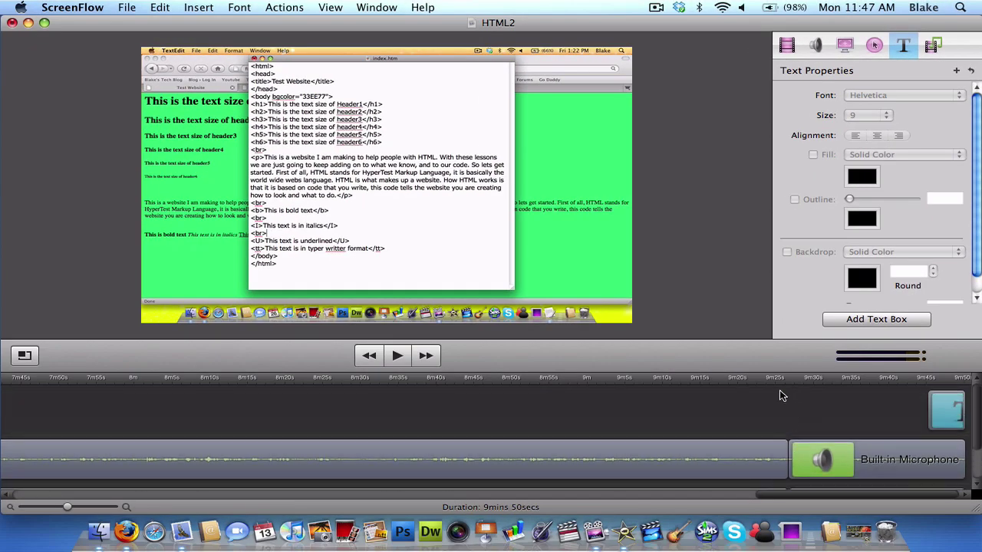
key(super+a)
click(899, 381)
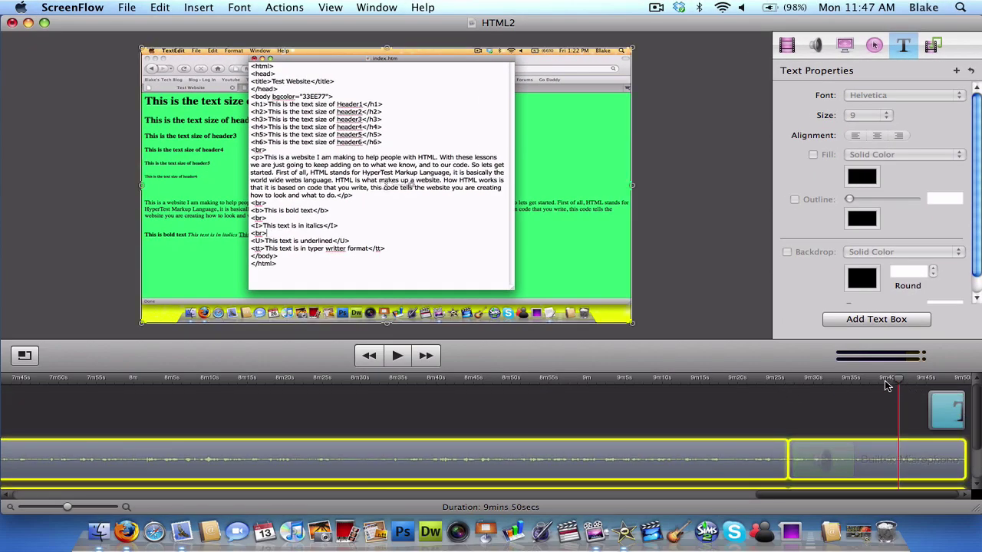
mouse_move(898, 381)
mouse_down()
mouse_move(966, 382)
mouse_move(895, 384)
mouse_up()
click(831, 432)
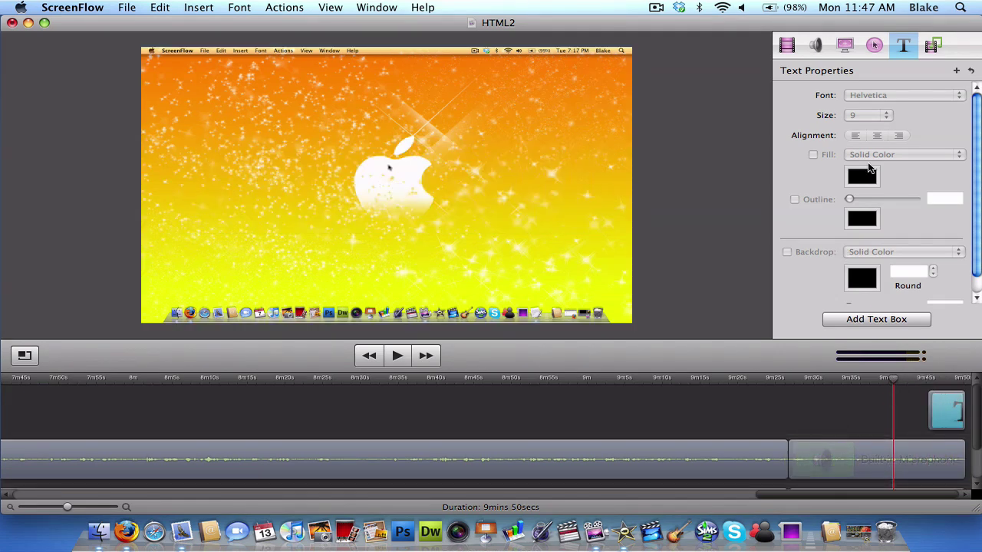
click(934, 46)
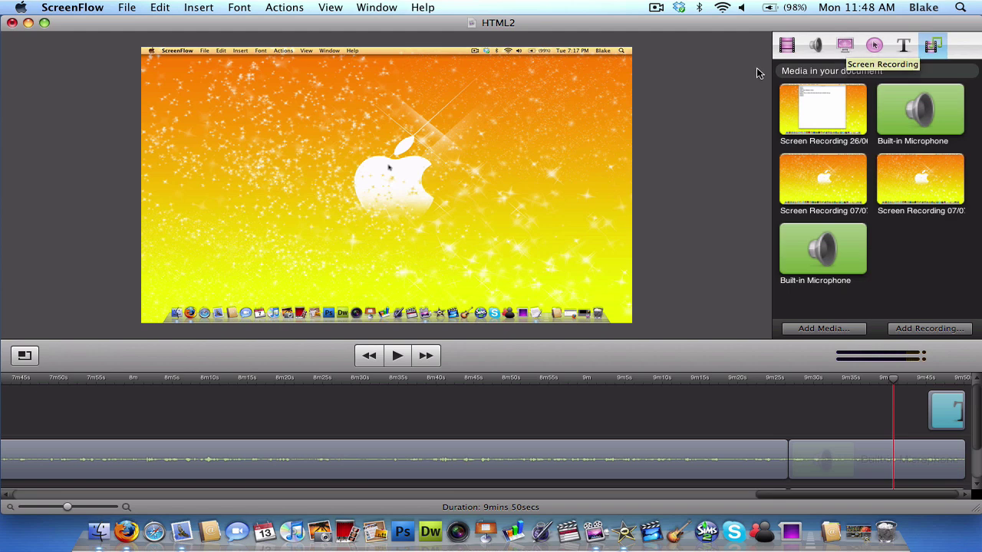
Move the playhead back to about 8m31s and scrub through where the HTML code is typed
scroll(791, 458, down, 2)
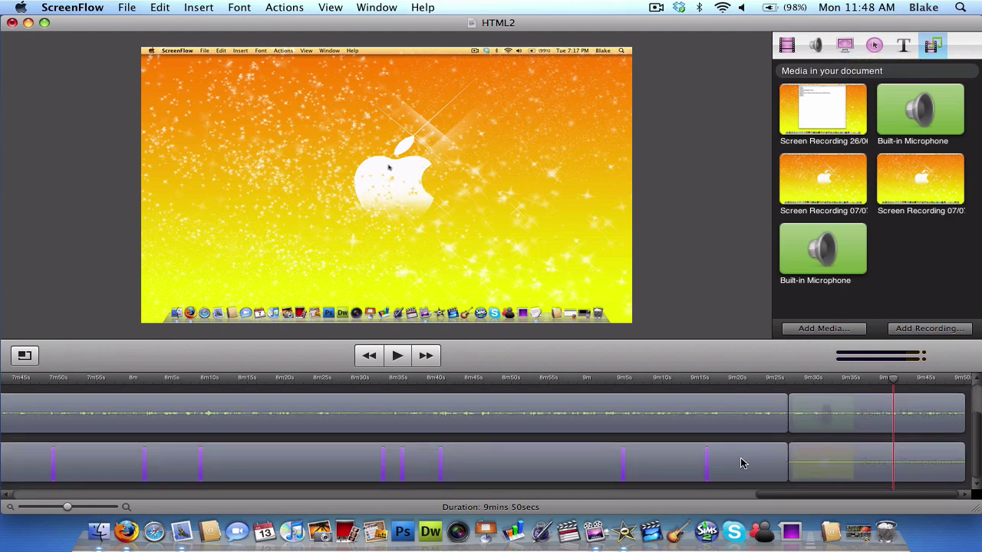
click(374, 380)
drag(322, 387, 163, 386)
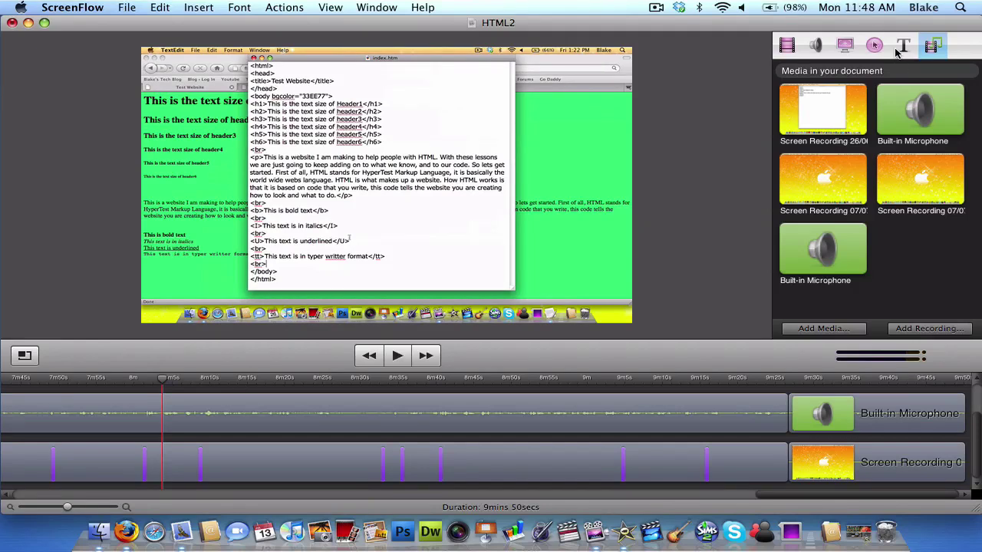
Show the screen recording clip's video properties with the playhead near 7m30s, where the HTML source appears
click(845, 46)
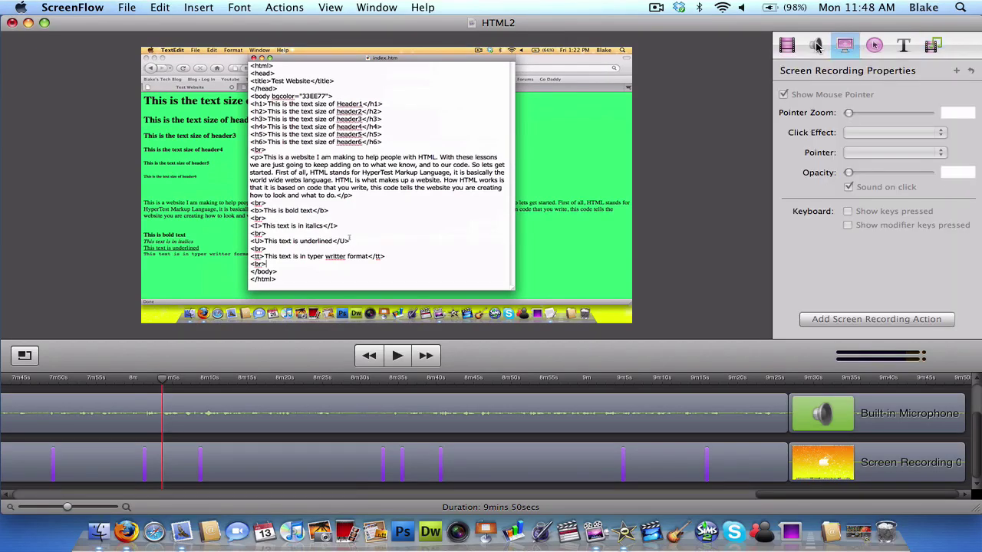
click(792, 45)
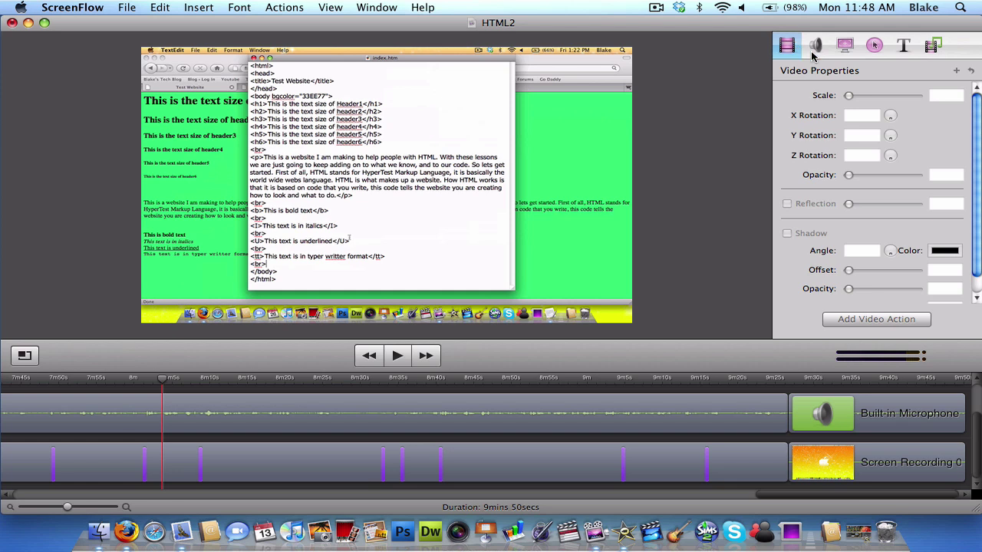
click(232, 462)
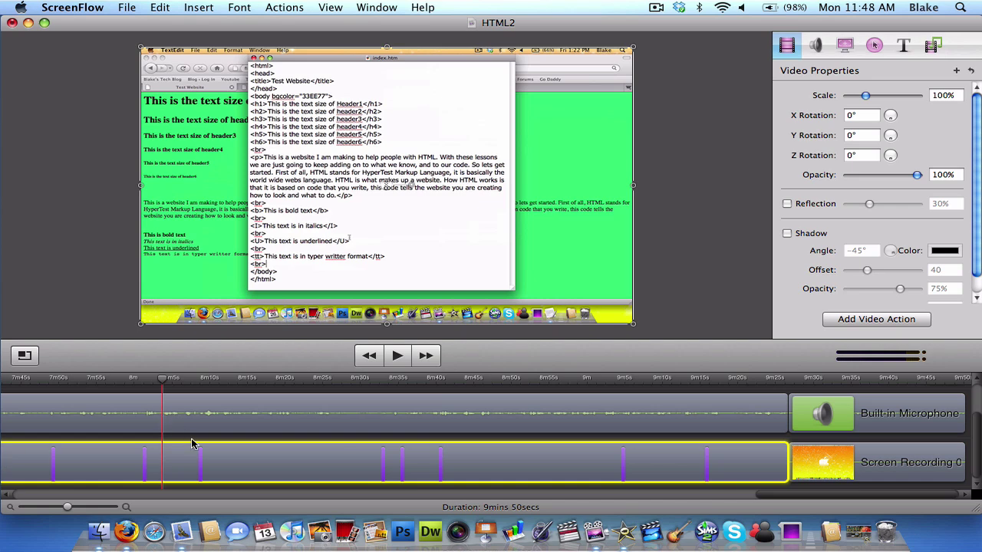
scroll(192, 444, left, 5)
mouse_move(286, 381)
mouse_down()
mouse_move(253, 381)
mouse_move(326, 384)
mouse_move(291, 378)
mouse_up()
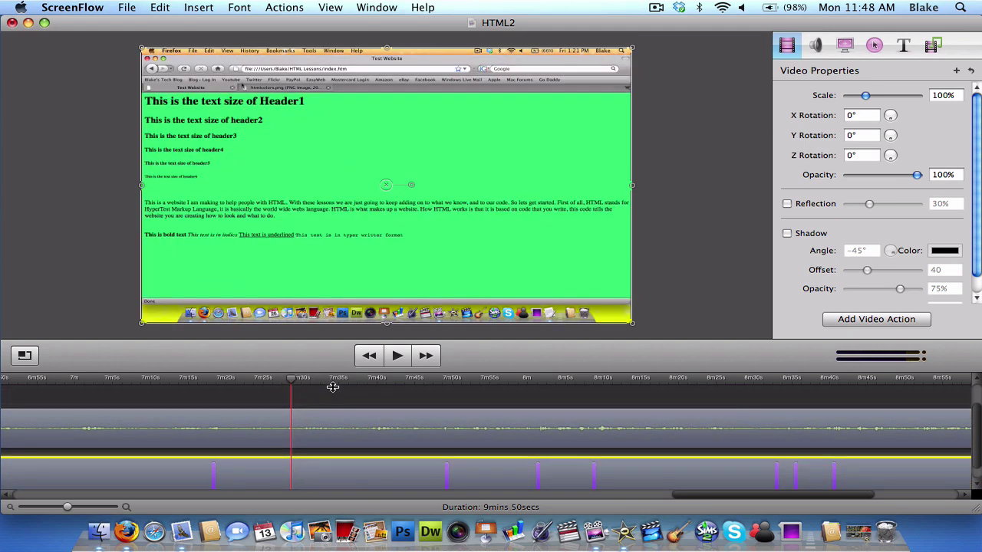
scroll(333, 388, down, 1)
drag(293, 380, 309, 384)
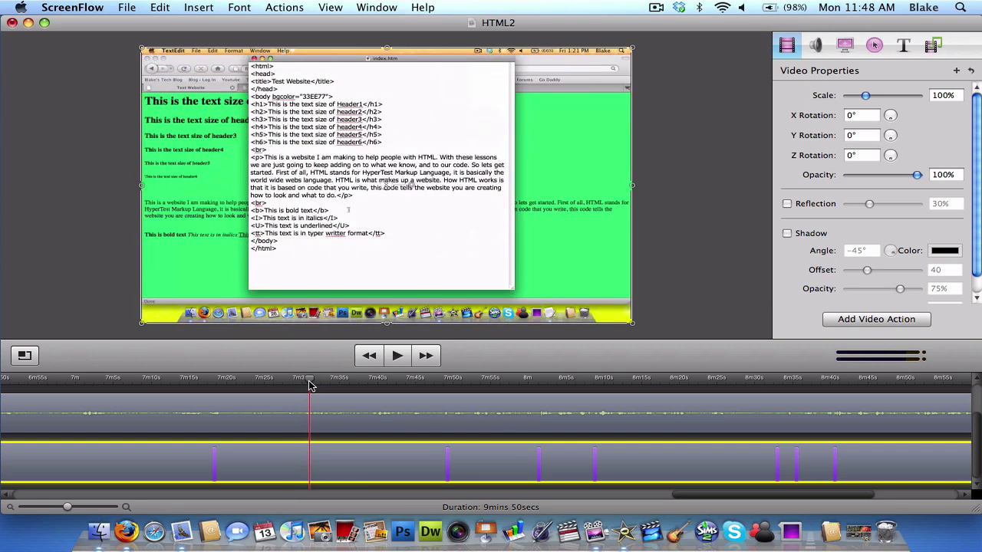
Add a video action zooming the recording to 196% on the HTML code, then preview it from 7m28s
click(896, 320)
drag(865, 96, 880, 96)
drag(616, 159, 629, 100)
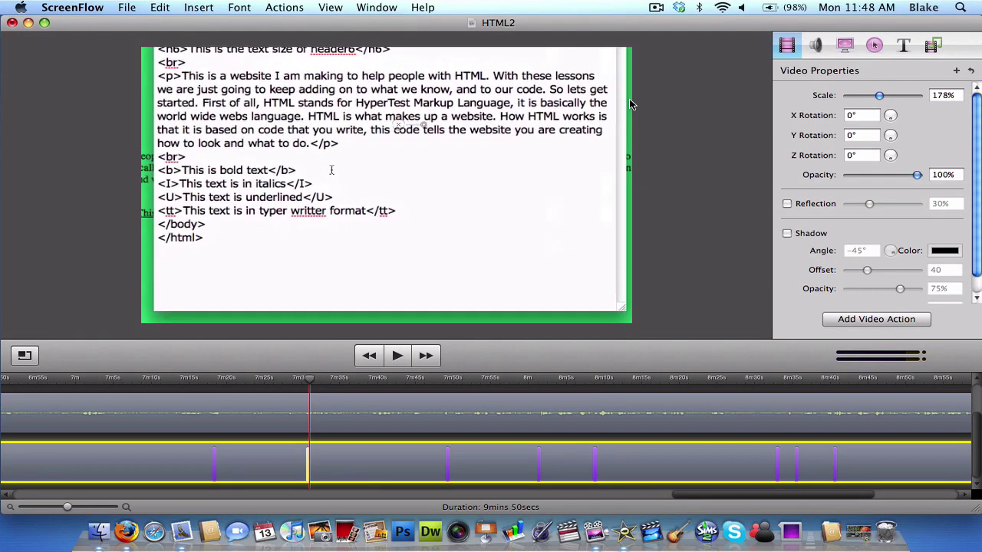
drag(880, 92, 882, 93)
drag(548, 213, 553, 209)
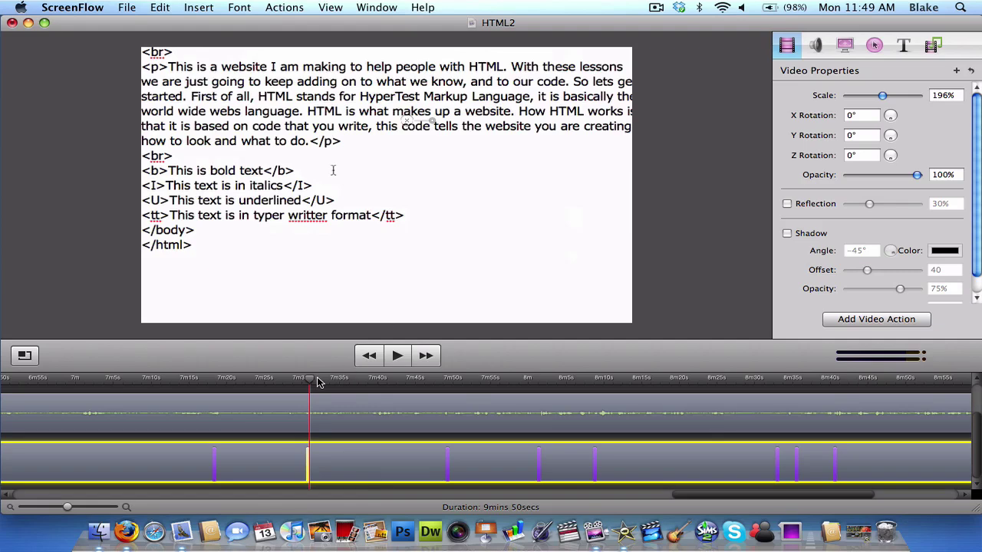
mouse_move(311, 382)
mouse_down()
mouse_move(272, 384)
mouse_move(293, 388)
mouse_up()
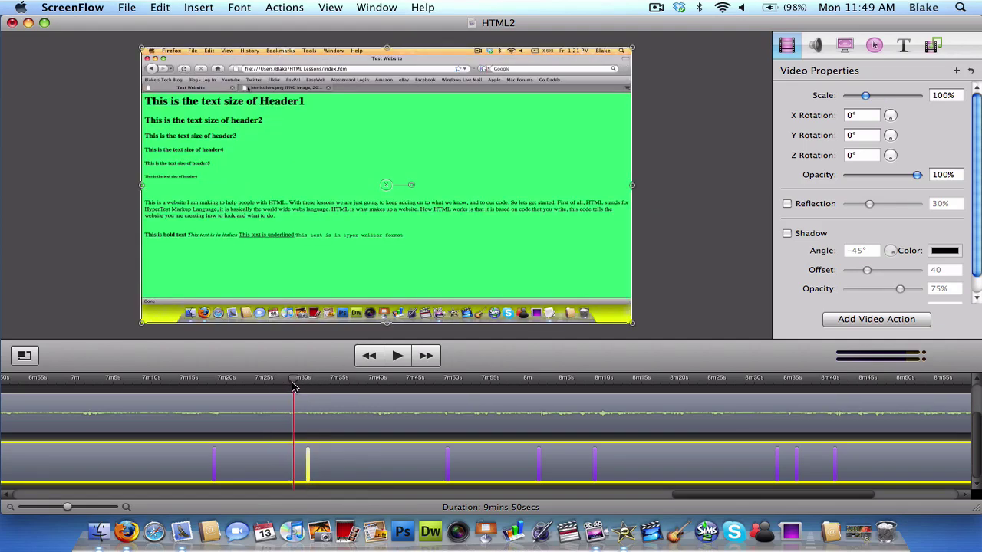
key(space)
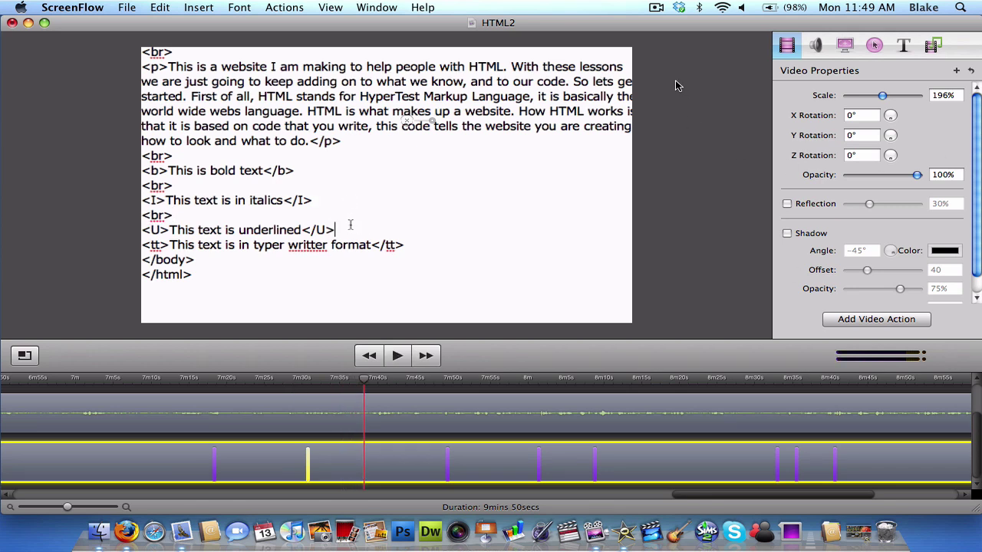
Minimize the ScreenFlow project and bring back the iMovie window with the Verizon XV6700 project
click(27, 22)
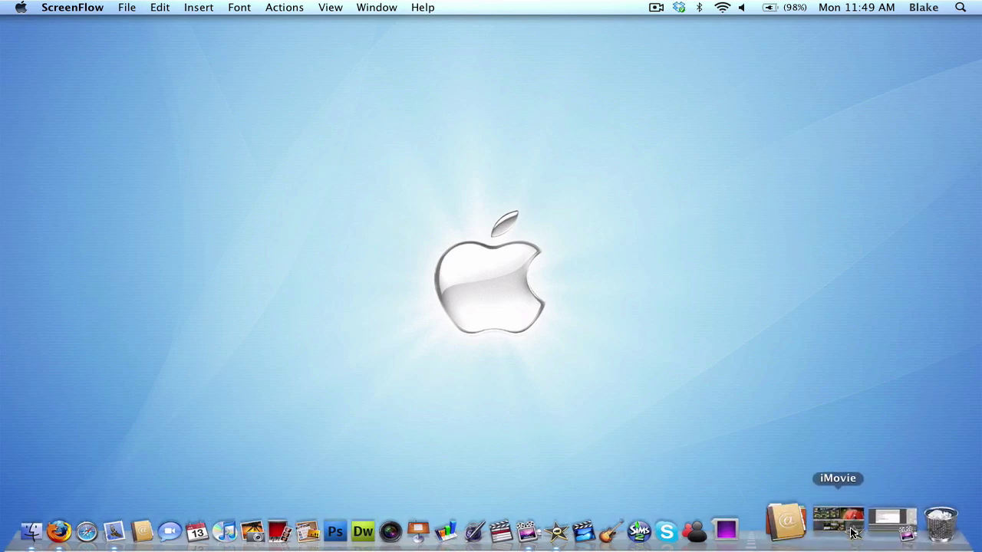
click(851, 529)
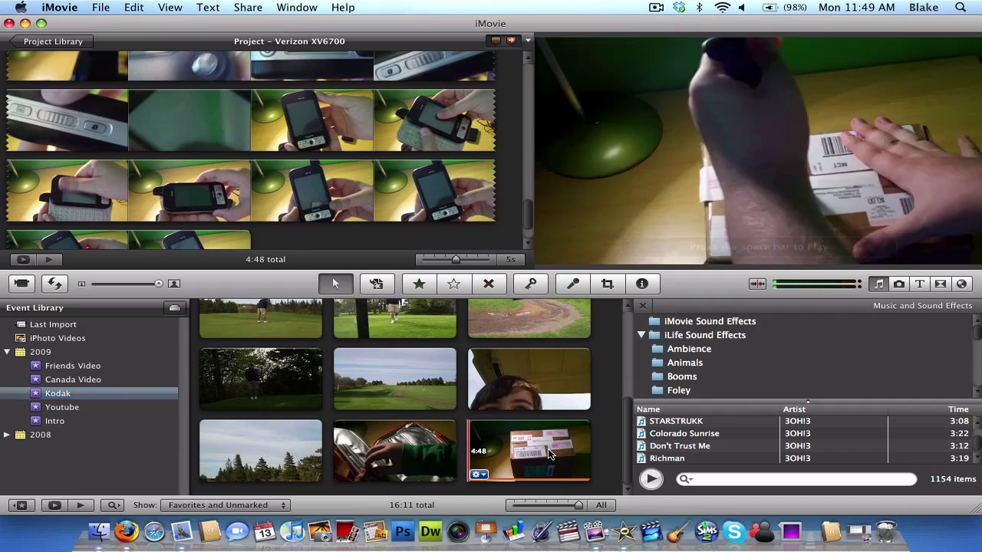
Overlay a 41.4-second stretch of the box clip on the project as picture in picture
drag(468, 450, 311, 197)
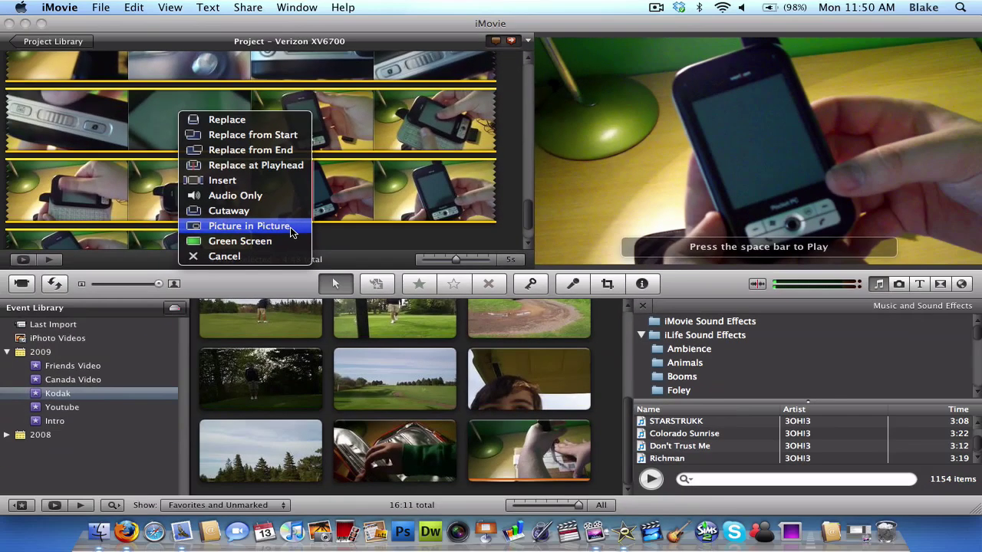
click(290, 228)
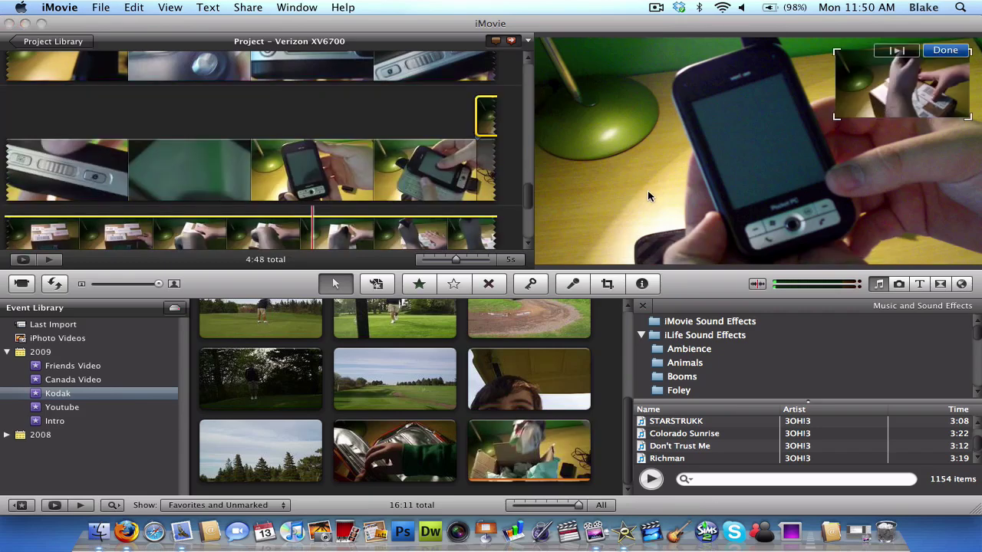
Reposition the box-footage inset from the top-right corner to over the phone on the right
drag(898, 88, 615, 227)
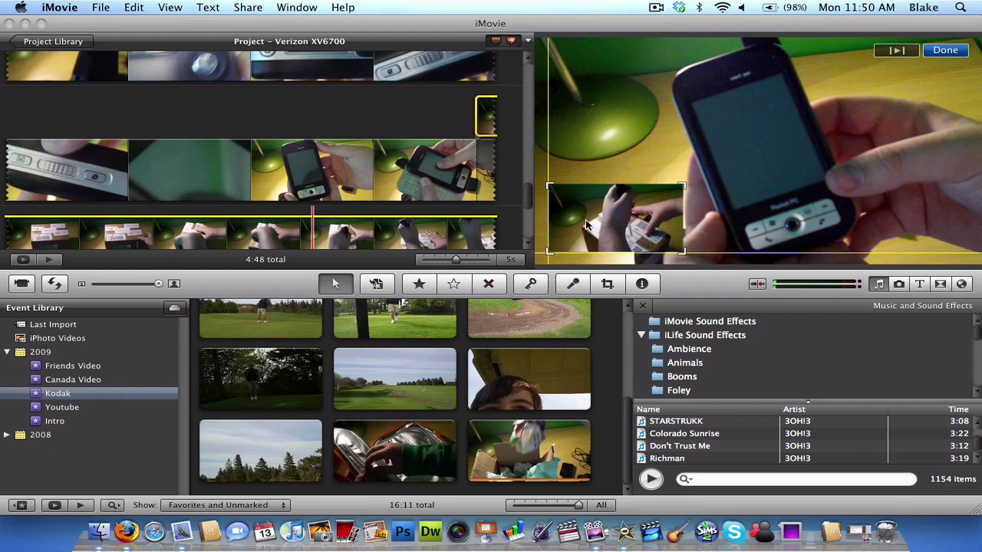
drag(587, 224, 733, 158)
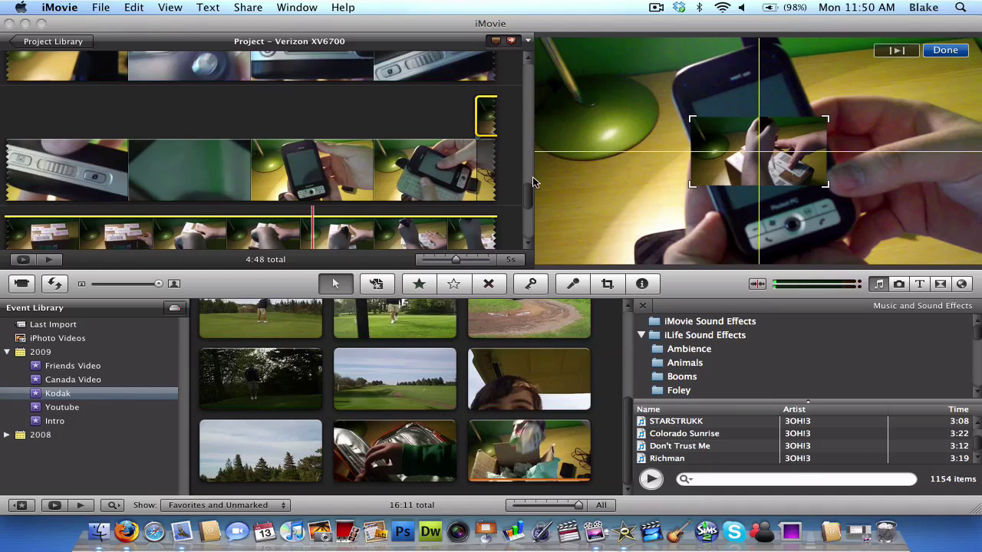
click(482, 130)
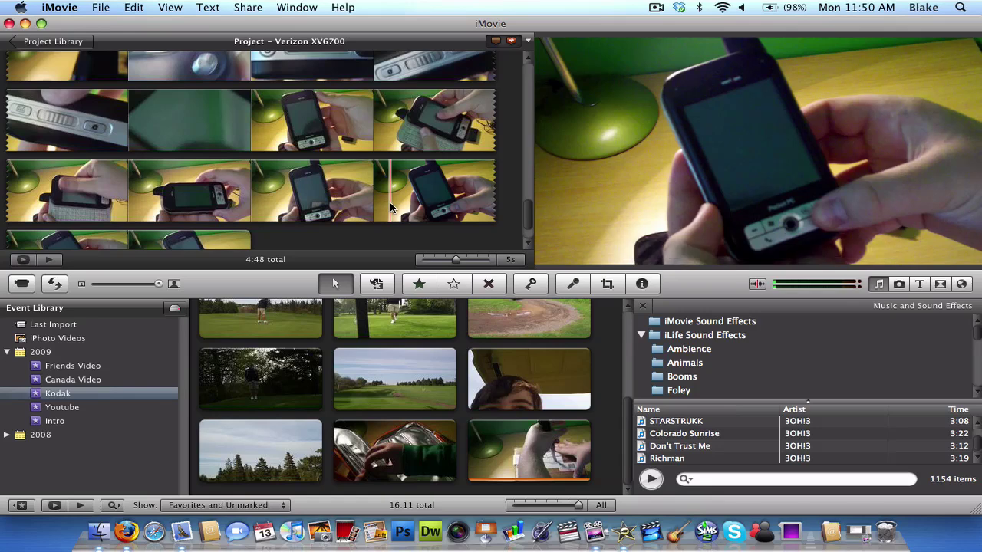
Browse the photo, title and transition browsers, then check the File menu for export options
click(899, 285)
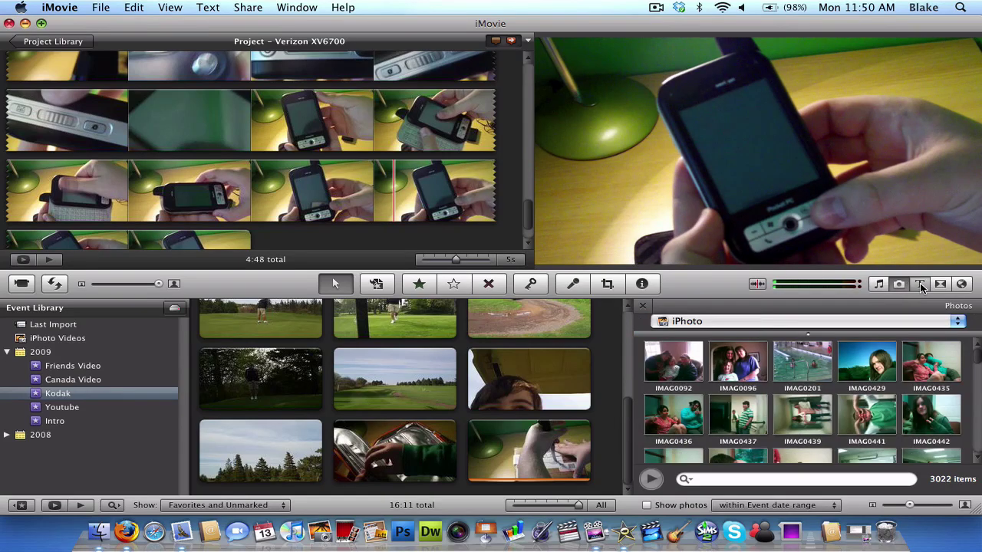
click(920, 284)
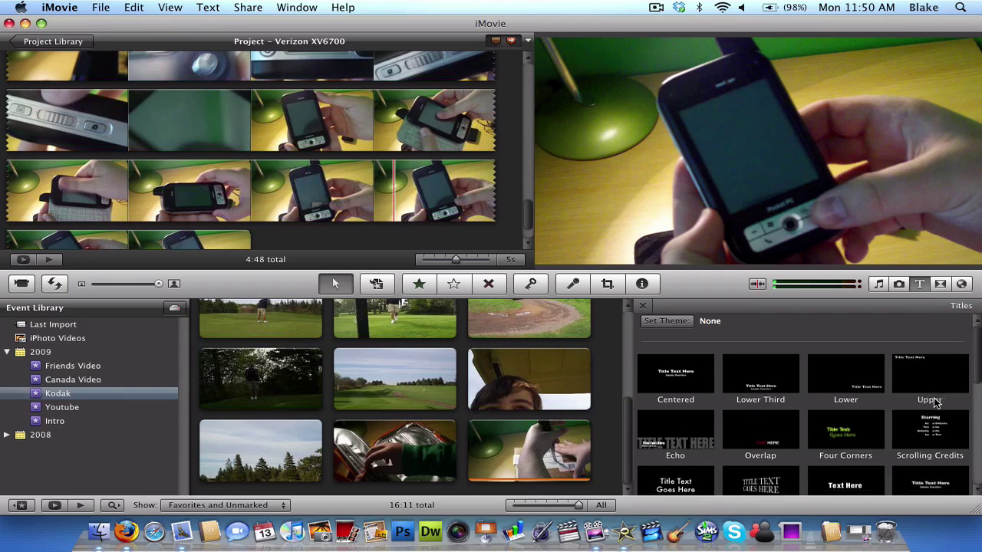
scroll(934, 401, down, 6)
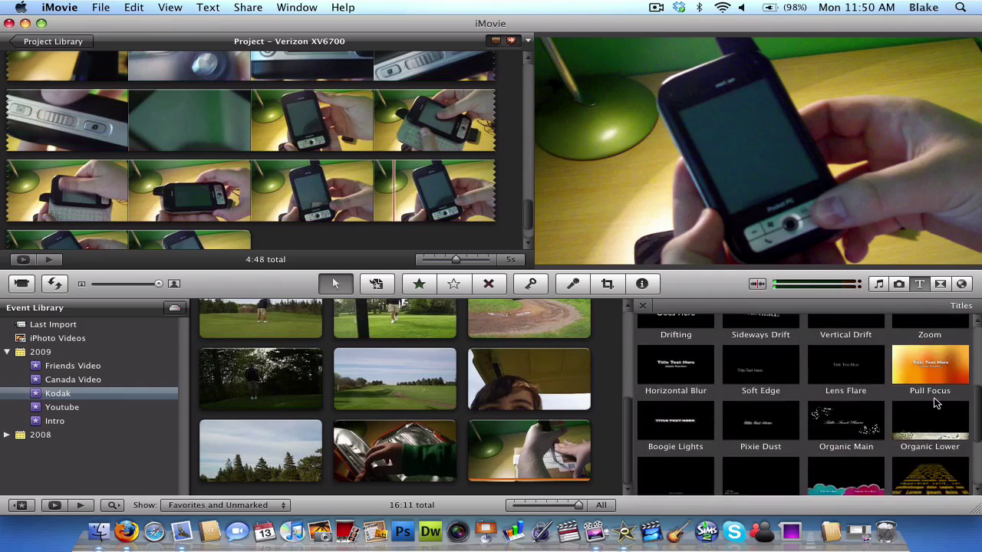
scroll(933, 397, down, 1)
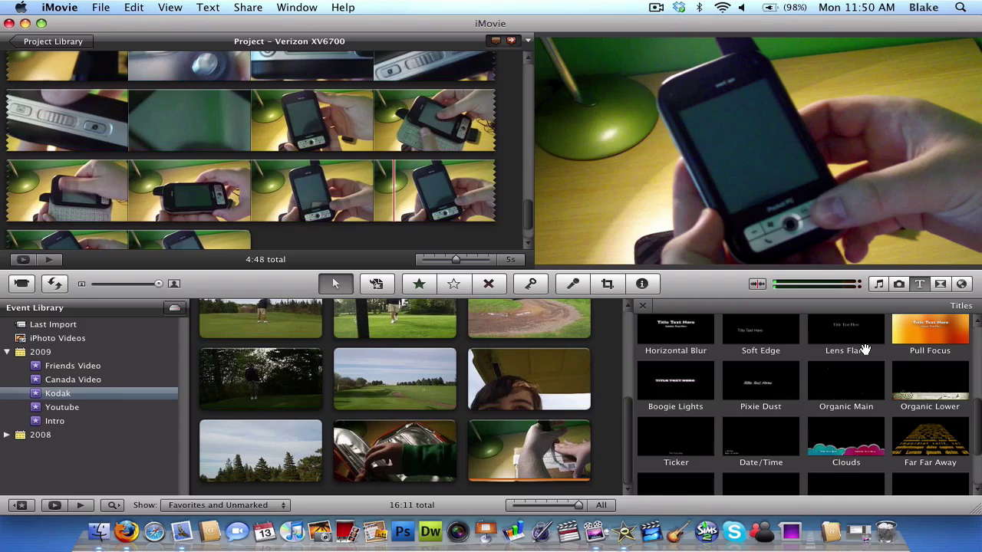
click(940, 284)
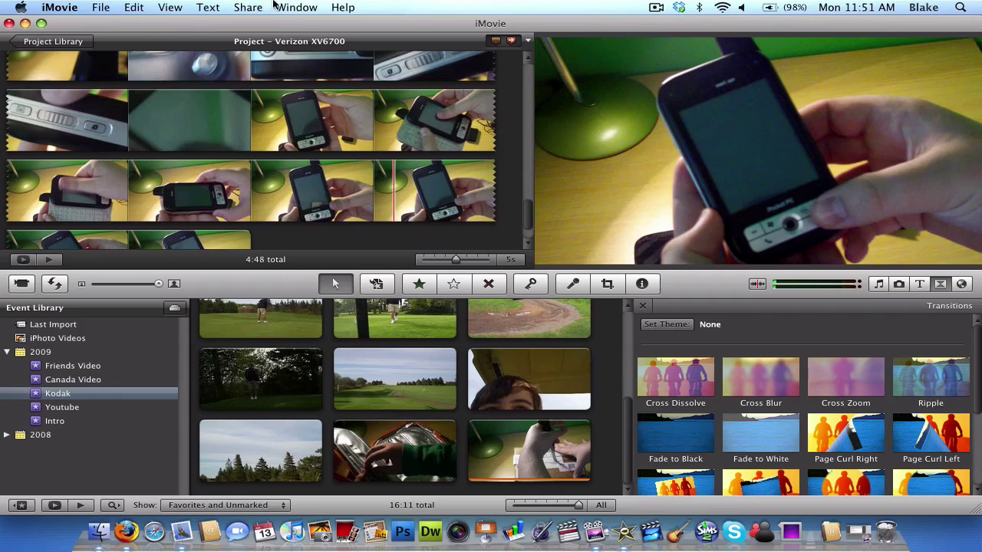
click(102, 7)
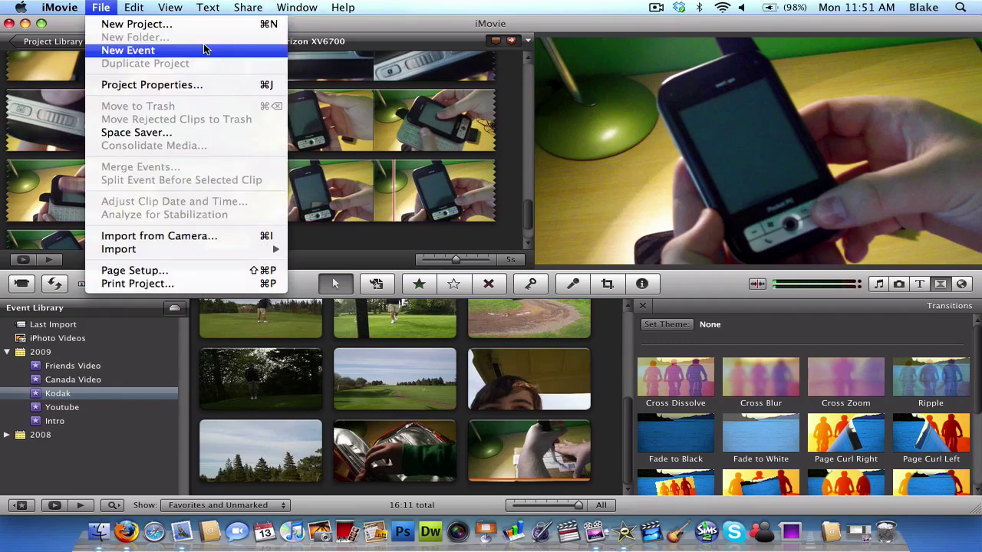
Cancel the preset-size export and instead export Verizon XV6700.mov to the Desktop via QuickTime
mouse_move(248, 7)
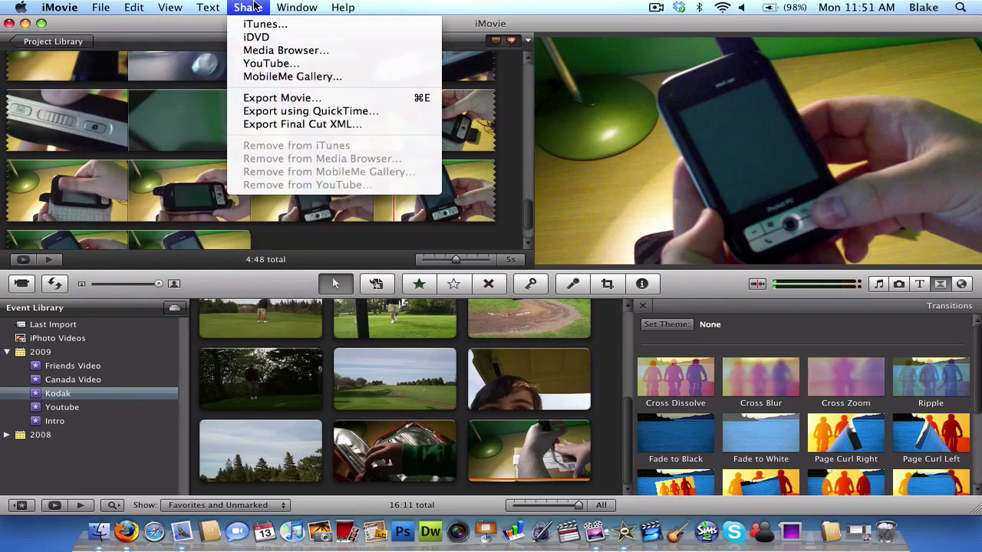
click(303, 101)
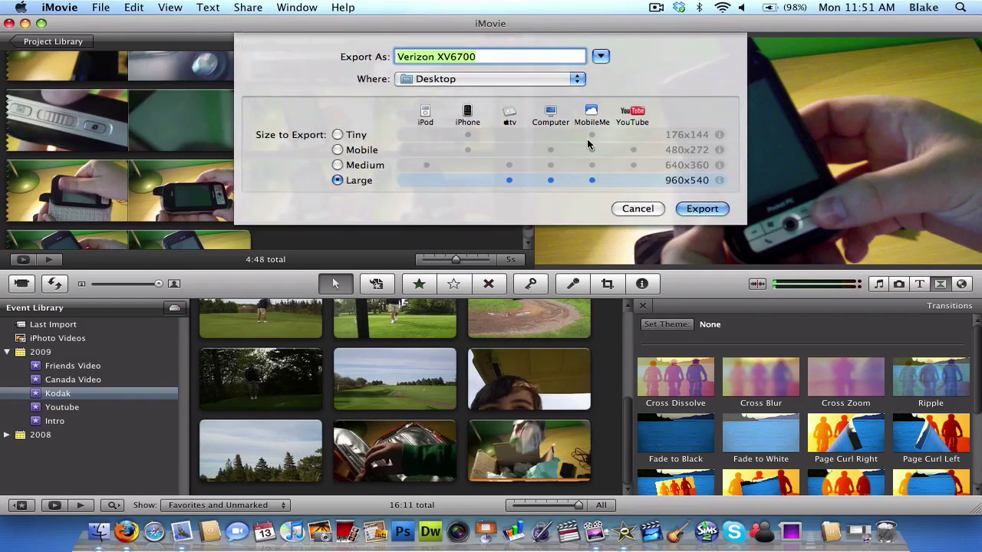
click(636, 208)
click(238, 7)
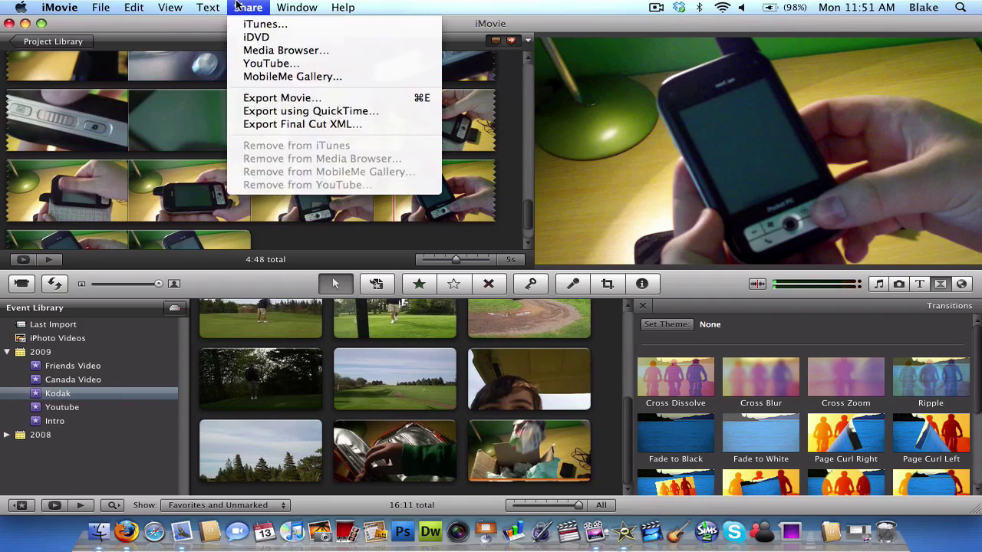
click(331, 110)
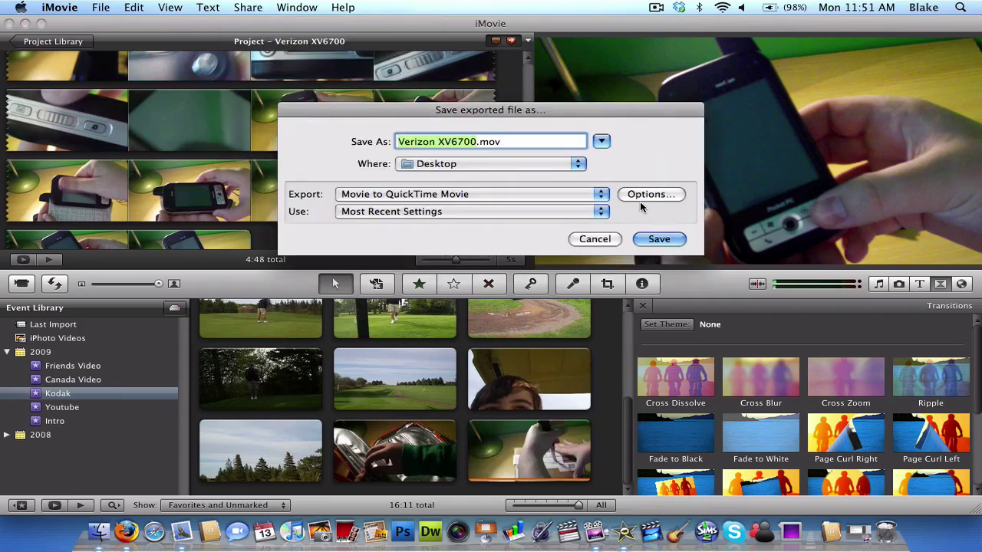
Keep default compression, set the export size to HD 1280 x 720 16:9, then cancel saving
click(649, 194)
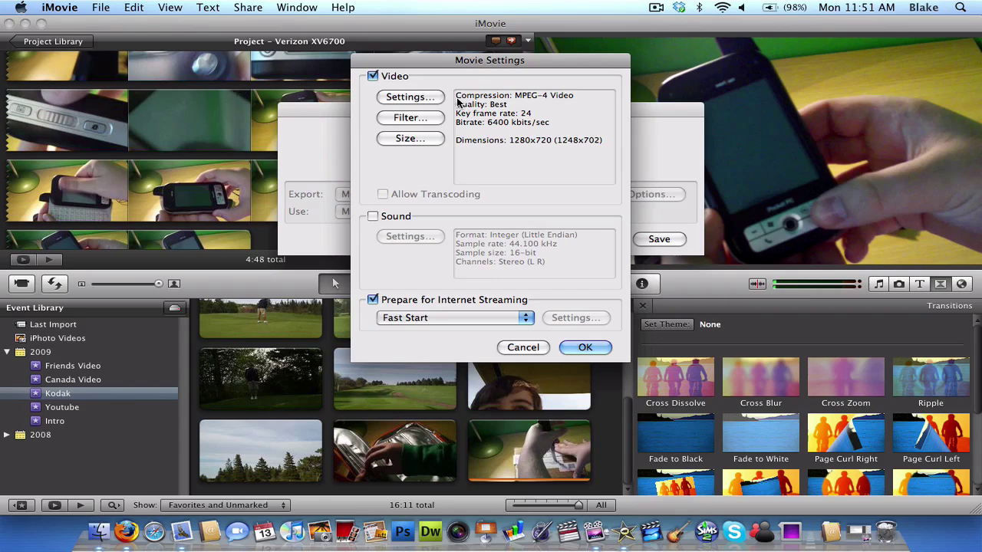
click(438, 99)
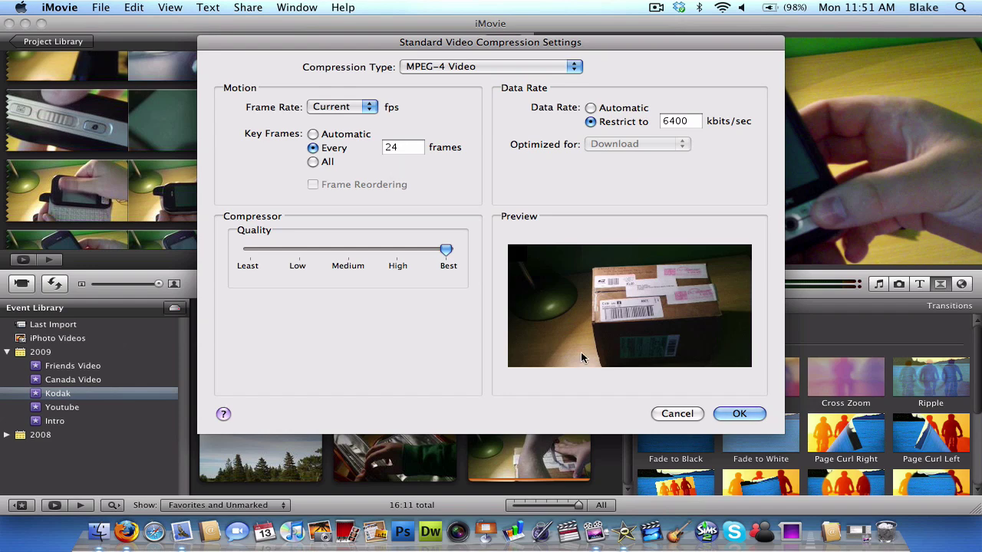
click(738, 413)
click(423, 141)
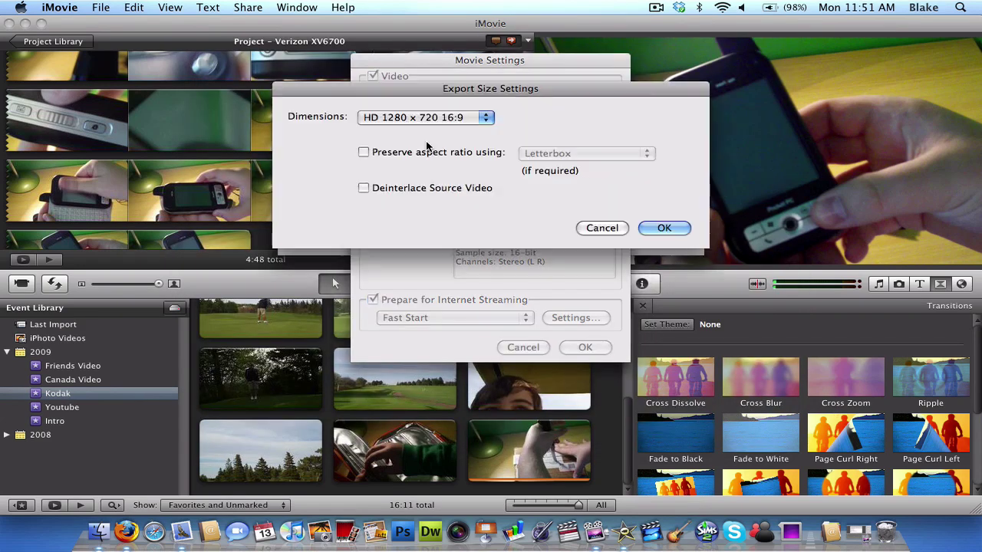
click(466, 117)
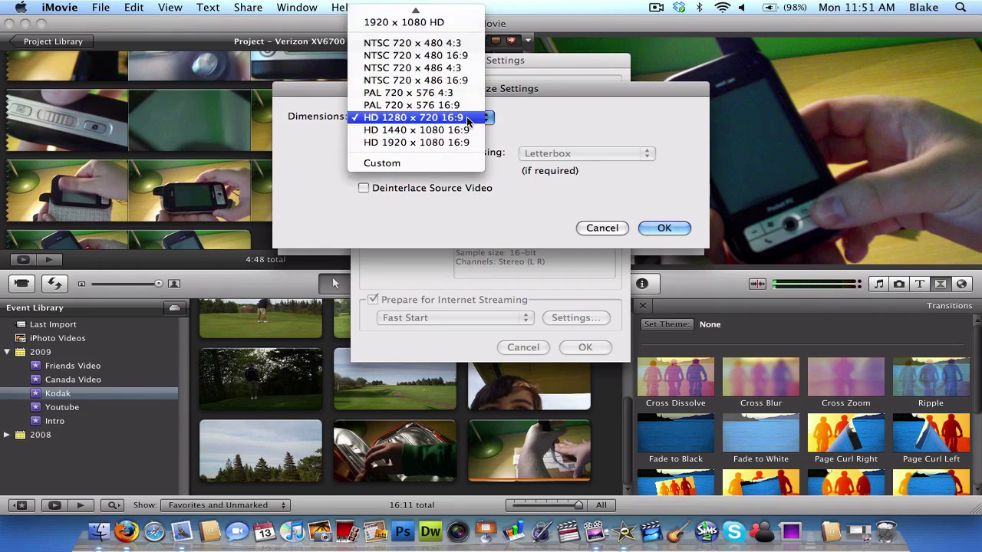
click(466, 116)
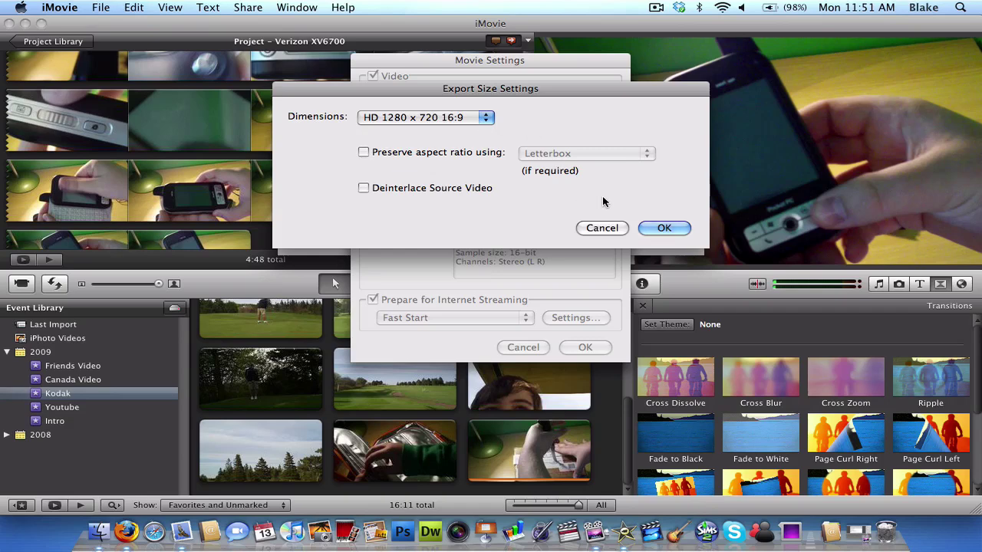
click(665, 230)
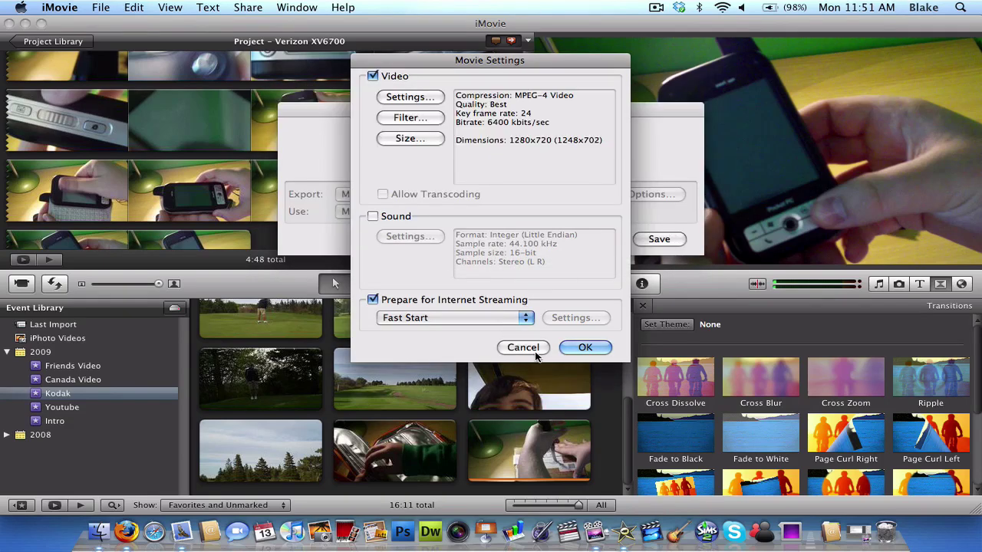
click(566, 345)
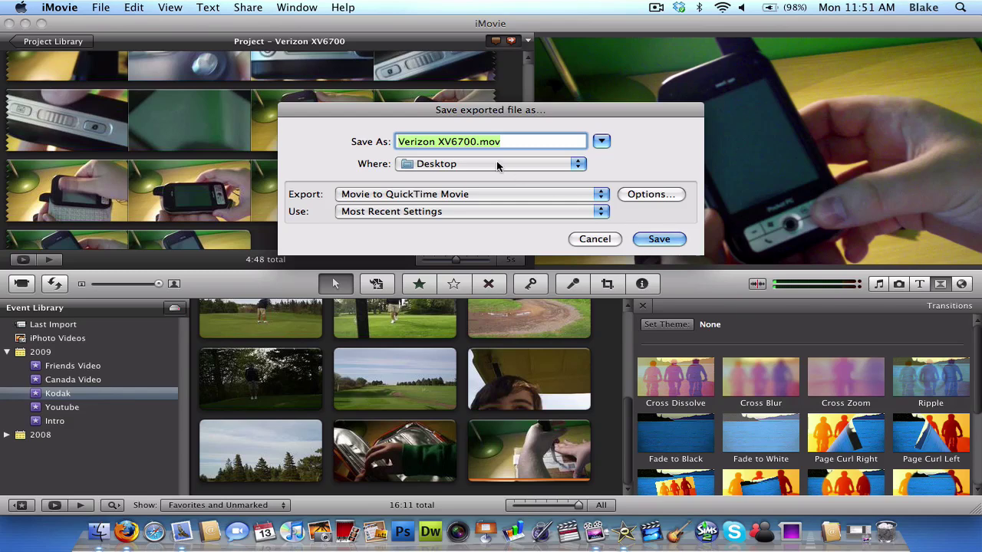
click(594, 239)
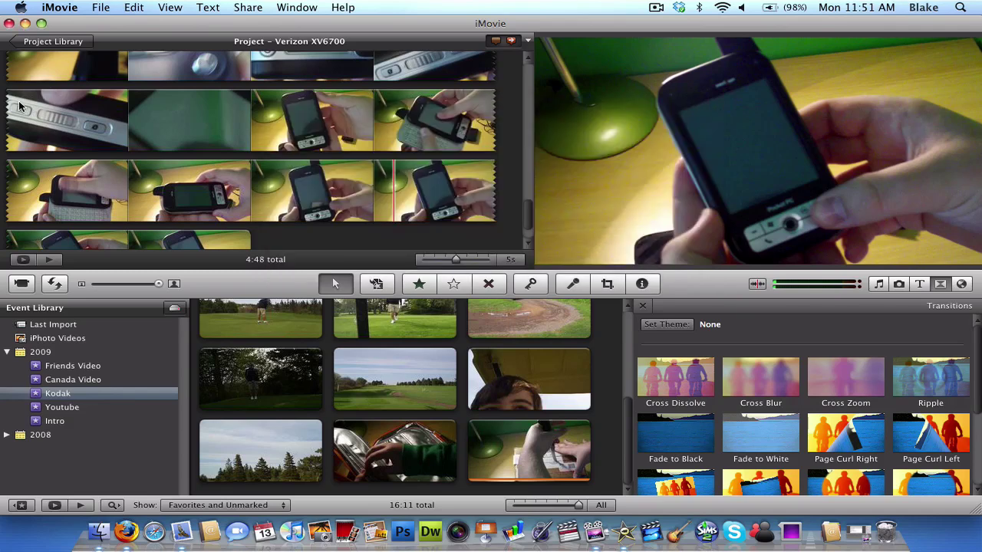
Minimize iMovie, restore HTML2, and export it to the Desktop with Web – High (Best Quality) at 100% scale
click(26, 24)
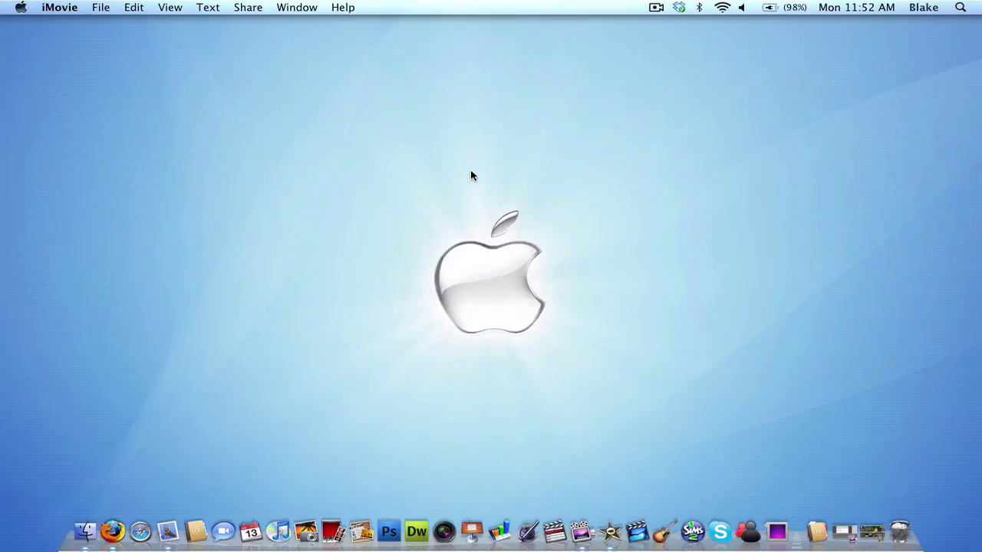
click(844, 531)
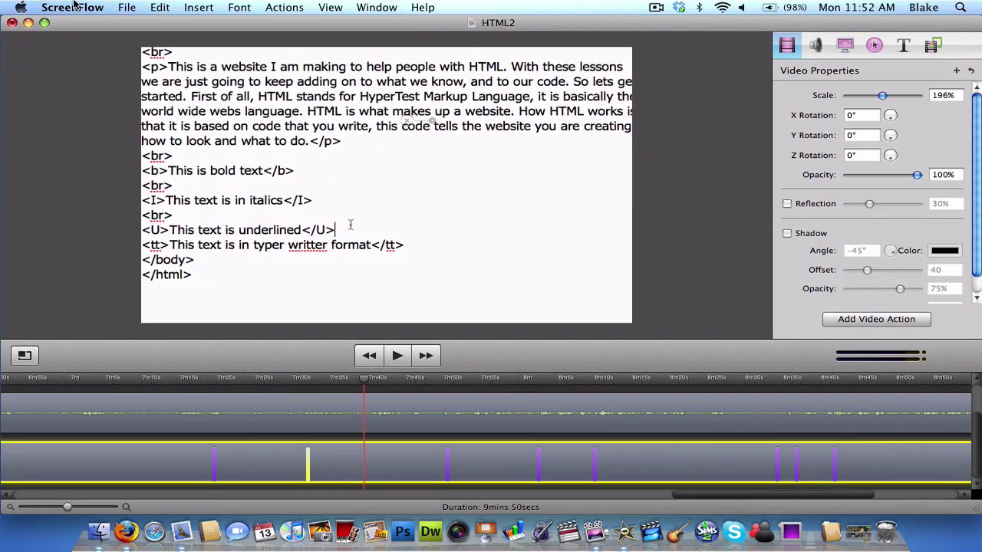
click(74, 6)
mouse_move(127, 7)
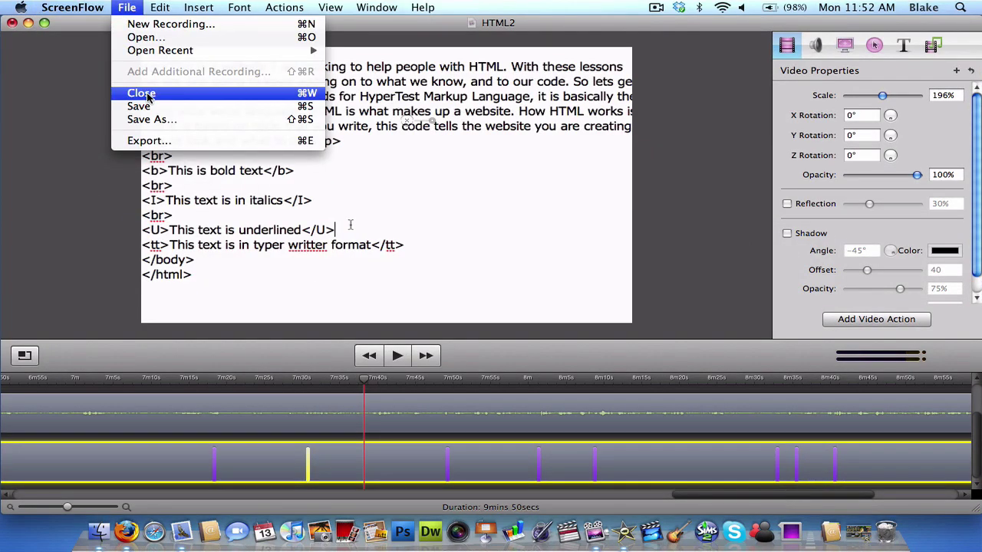
click(172, 140)
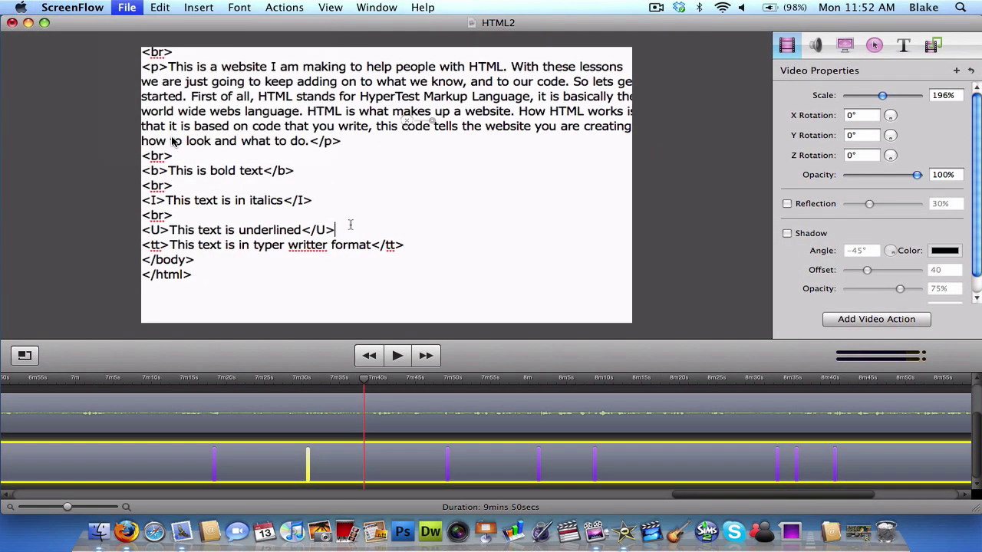
click(515, 106)
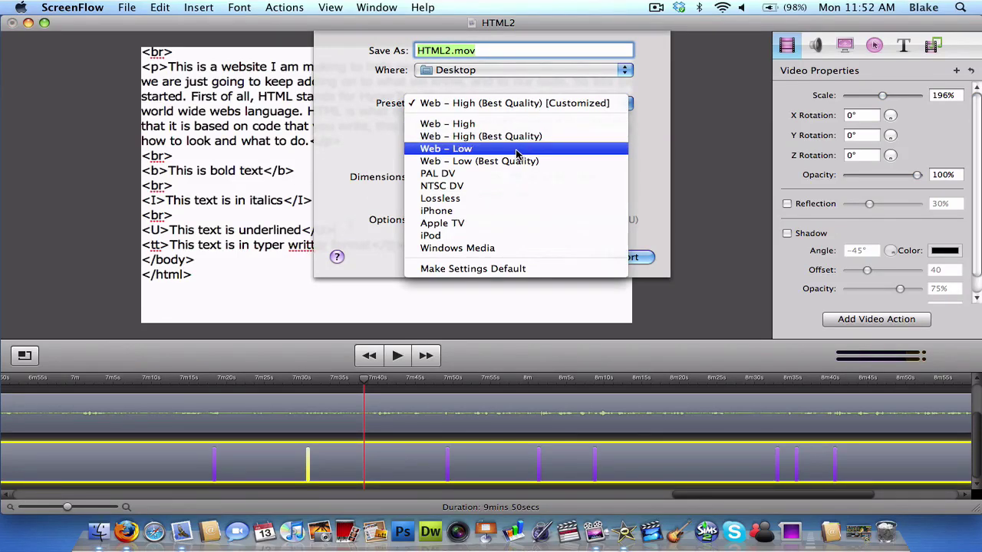
click(525, 138)
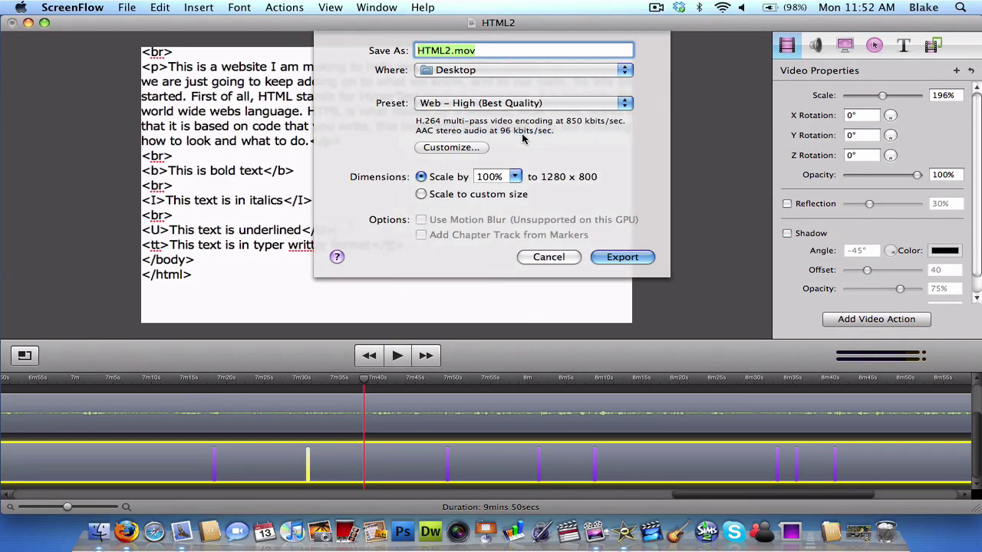
click(513, 176)
click(512, 191)
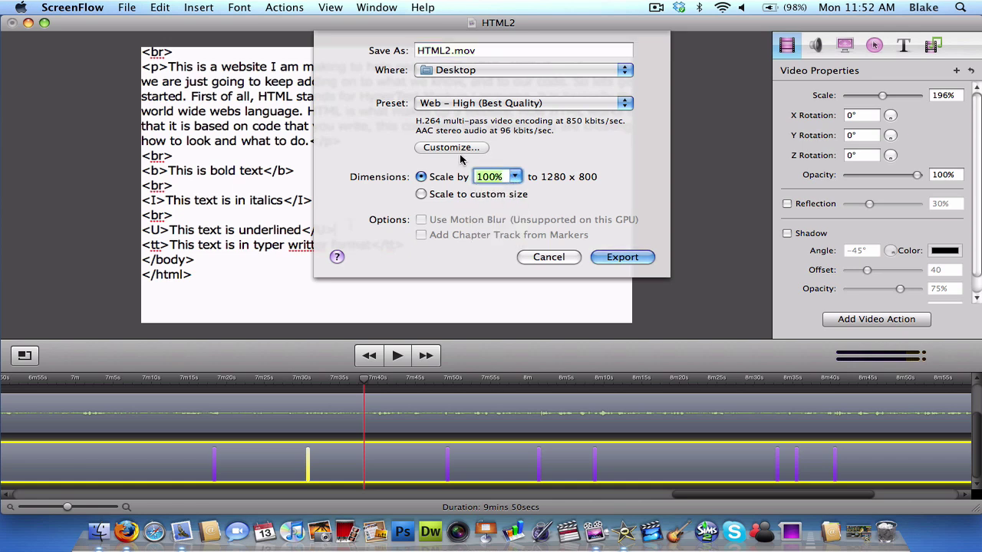
Customize the export size to HD 1280 x 720 16:9, leaving video compression settings unchanged
click(449, 148)
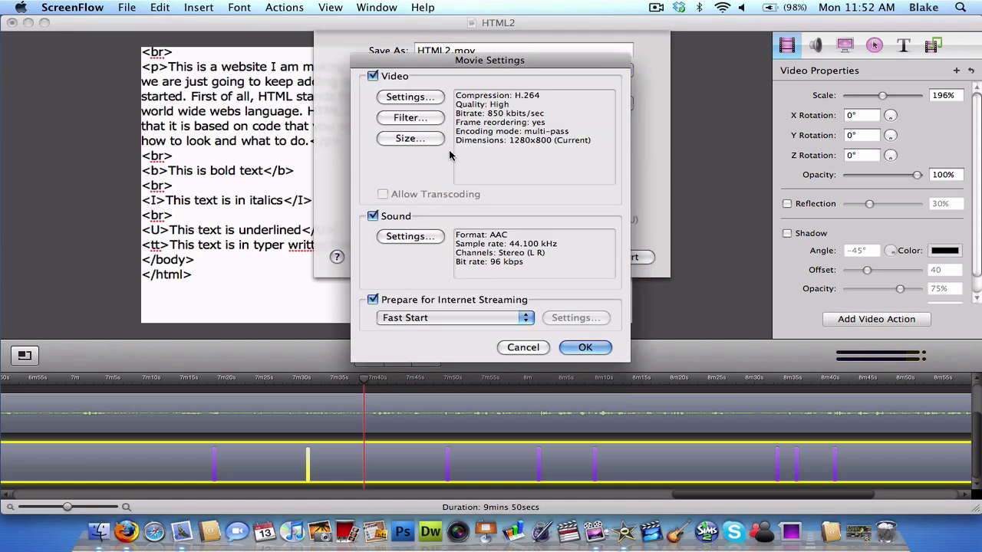
click(410, 139)
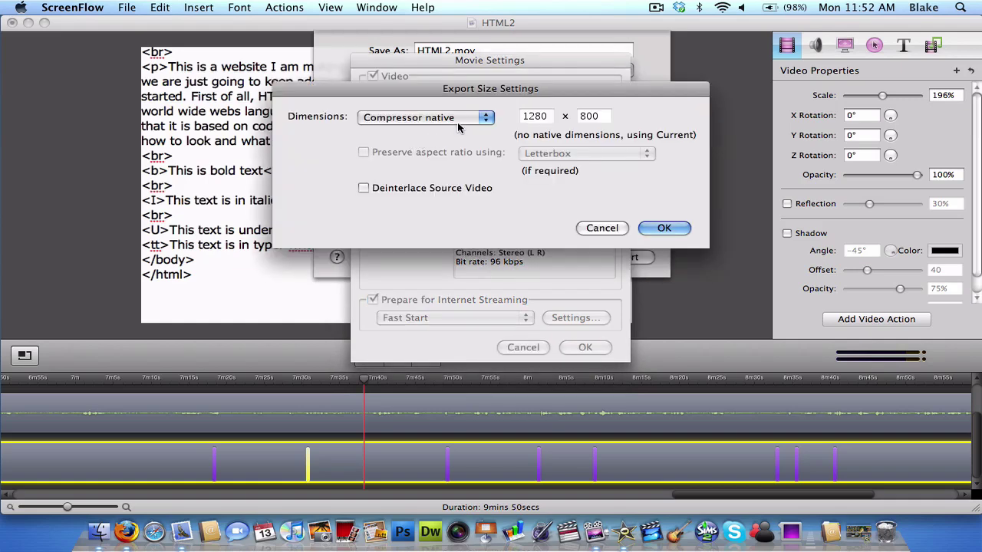
click(457, 120)
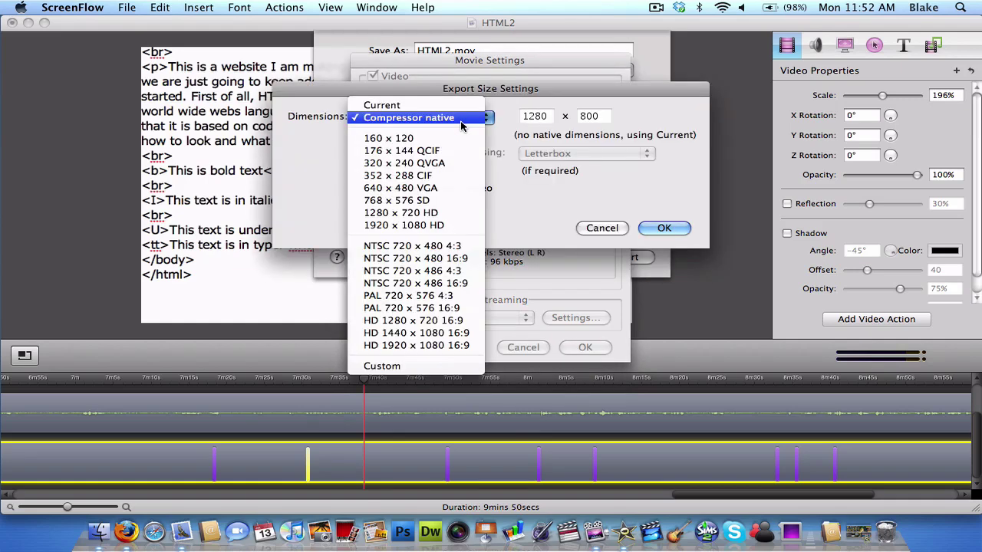
click(464, 320)
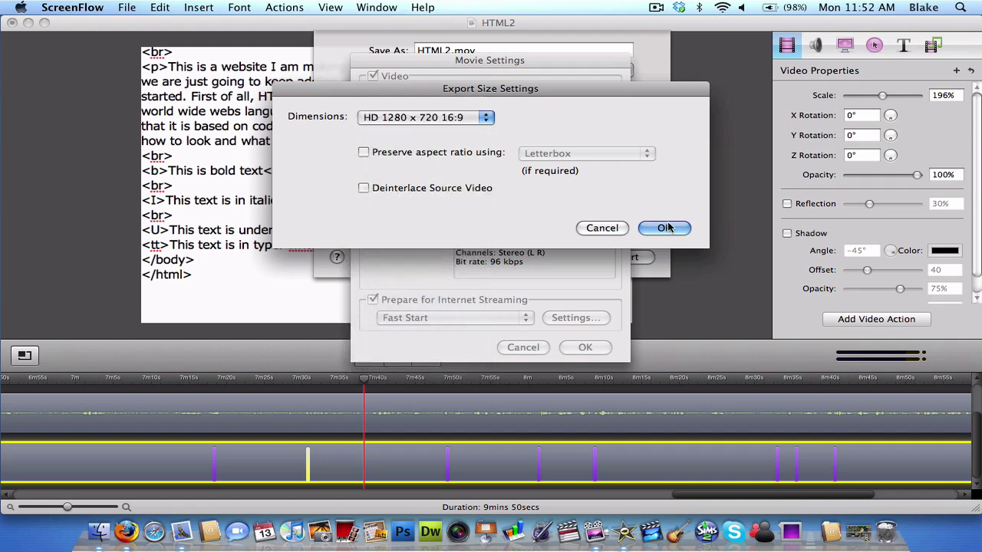
click(665, 228)
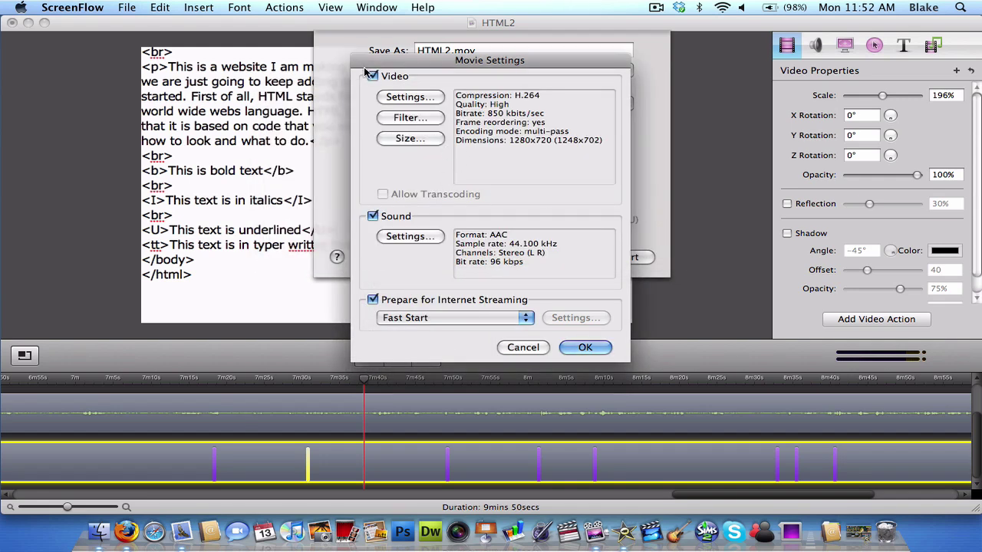
click(411, 97)
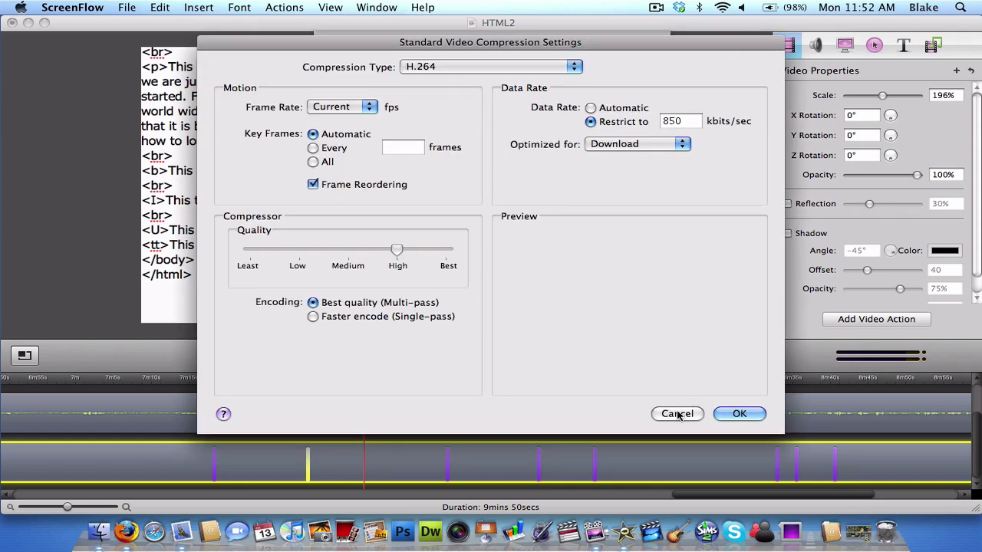
click(738, 414)
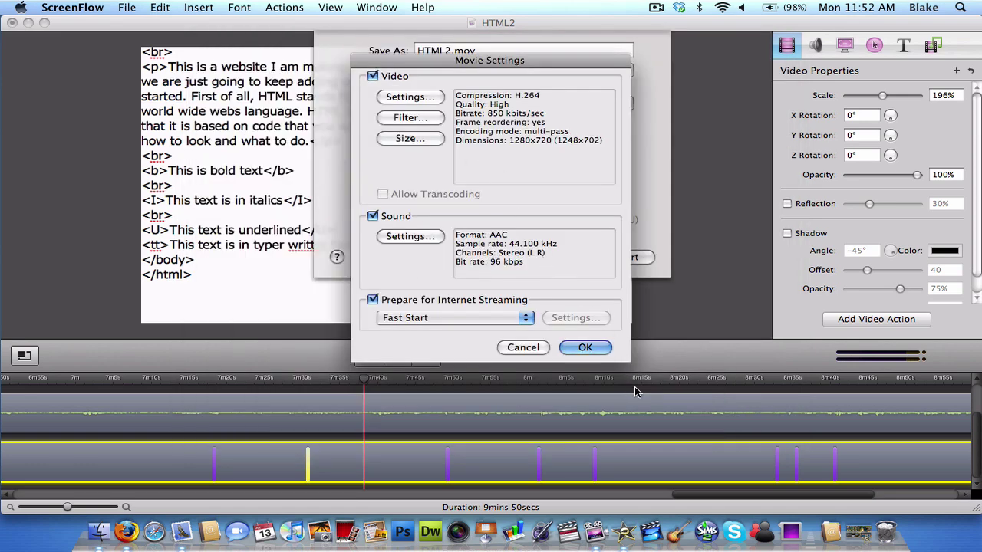
click(587, 348)
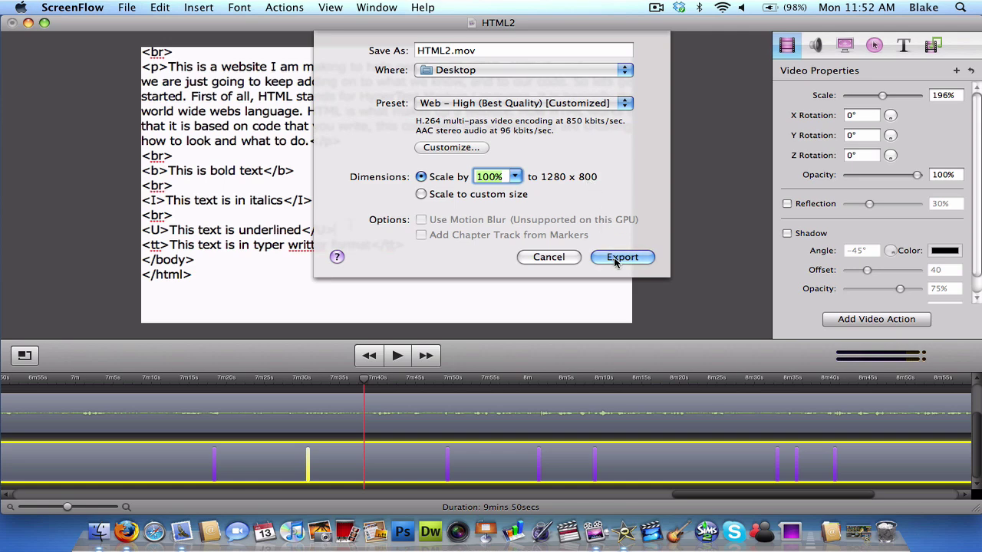
Dismiss the export sheet and close the HTML2 document with Don't Save
click(534, 262)
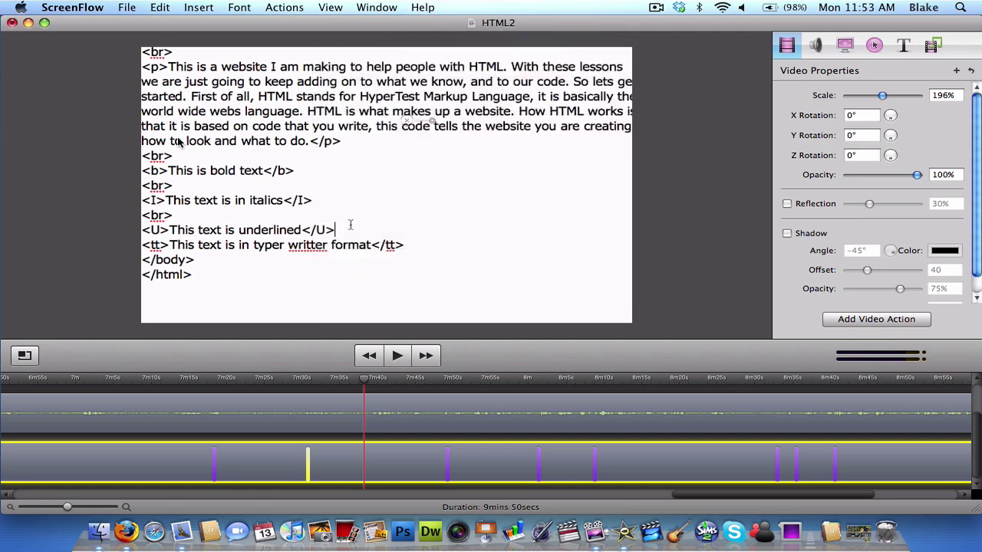
click(13, 24)
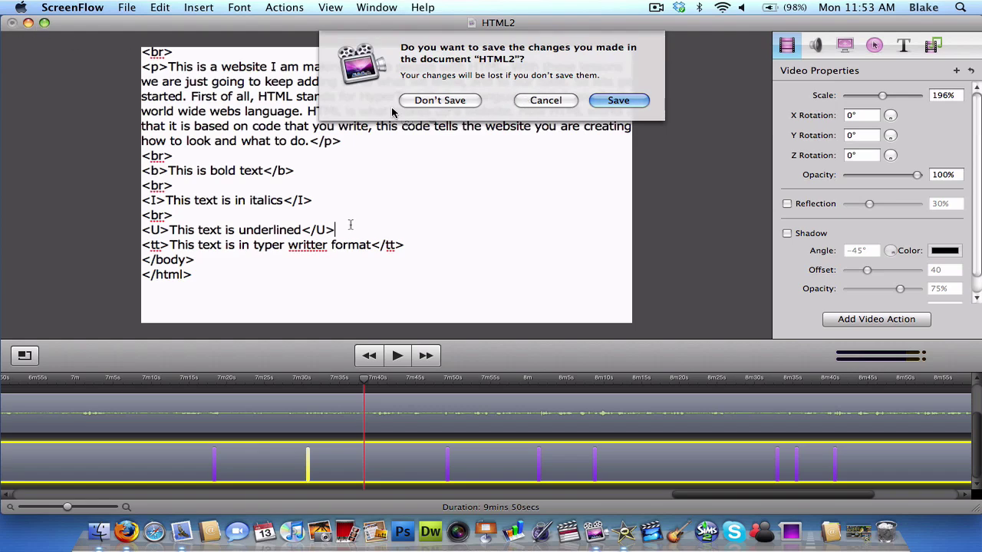
click(432, 101)
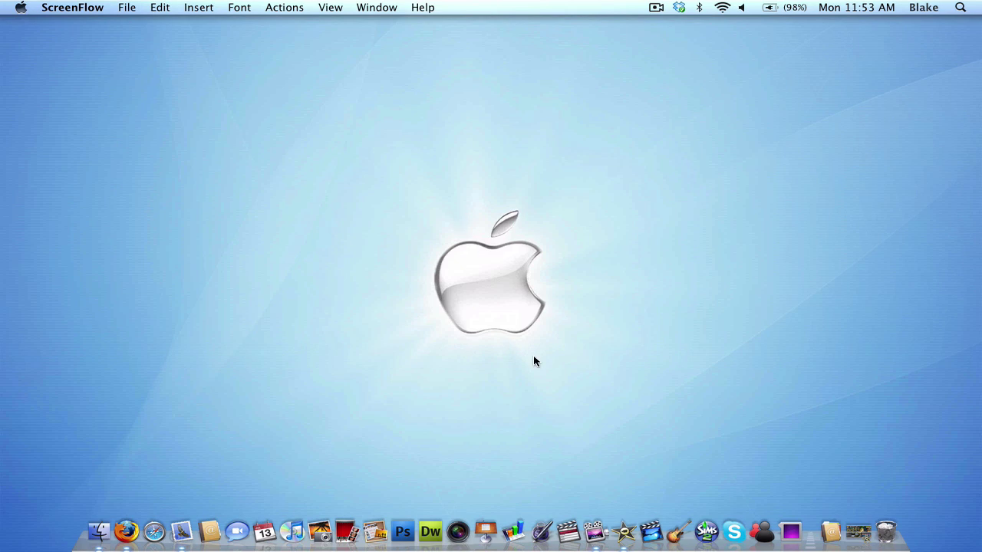
Launch Final Cut Pro from its Dock icon
click(572, 525)
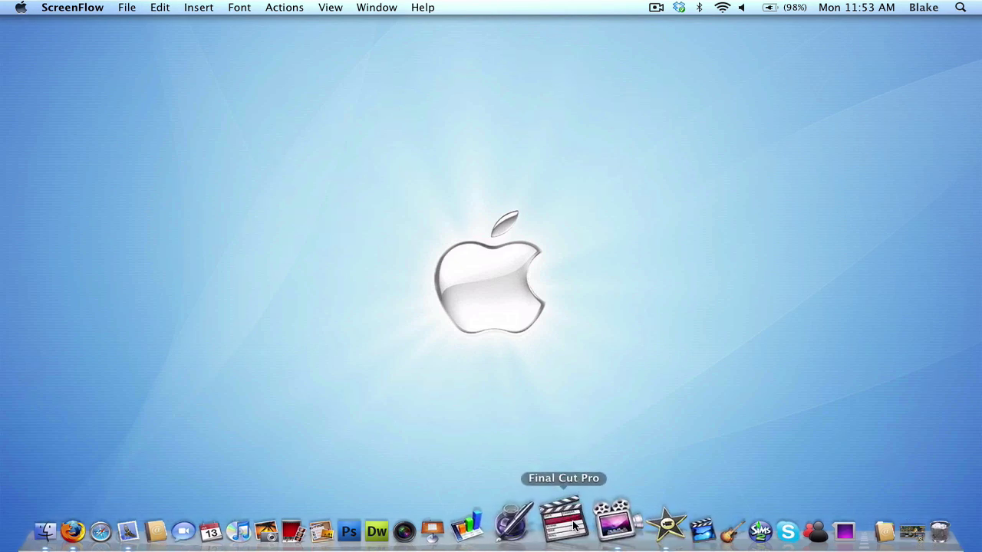